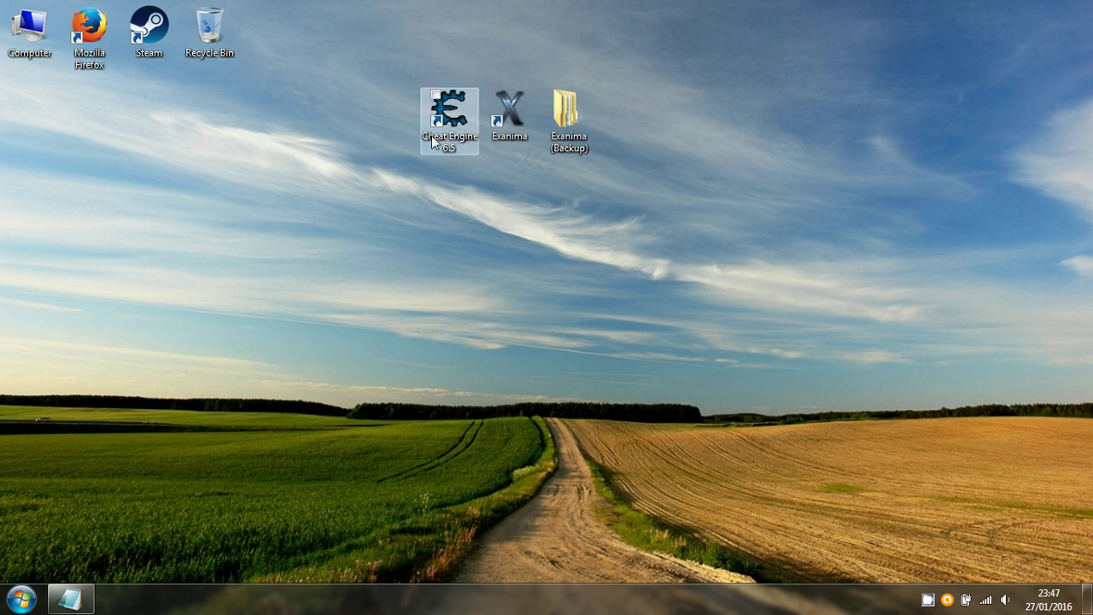
- Switch to Firefox and search DuckDuckGo for "cheat engine !" to reach the Cheat Engine website
double_click(89, 46)
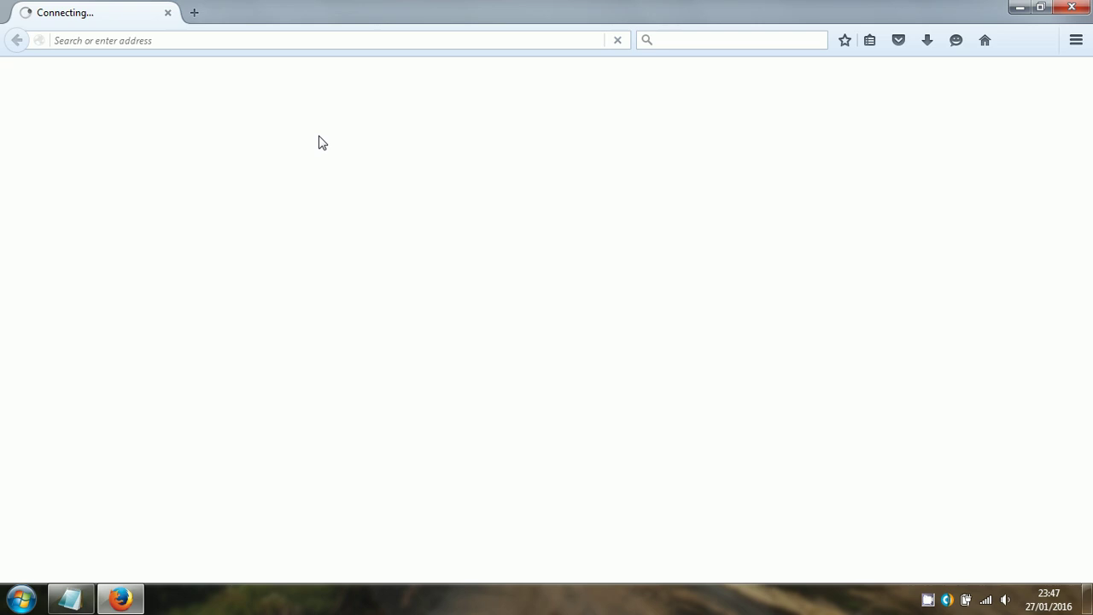
type("cheat engine ")
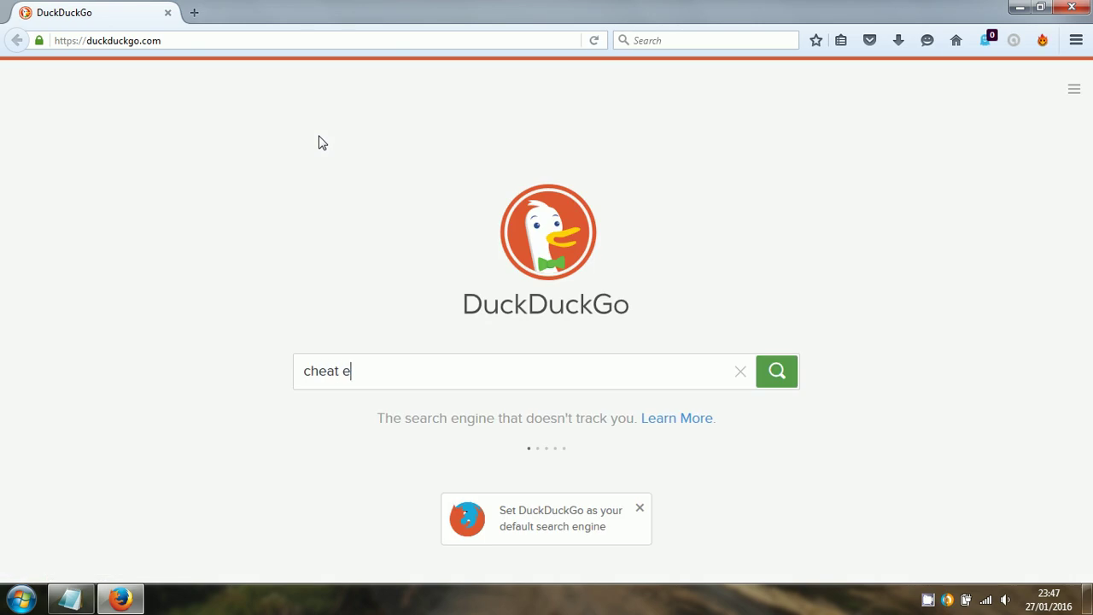
type("!")
key("Return")
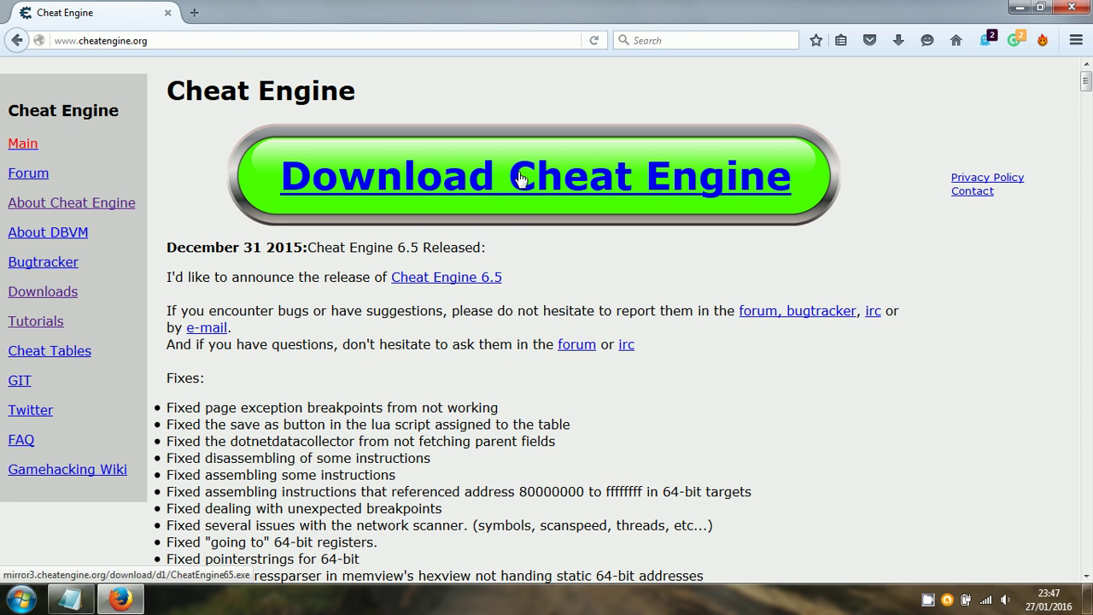
- View the download offer for CheatEngine65.exe without saving the file, and close the browser
left_click(521, 177)
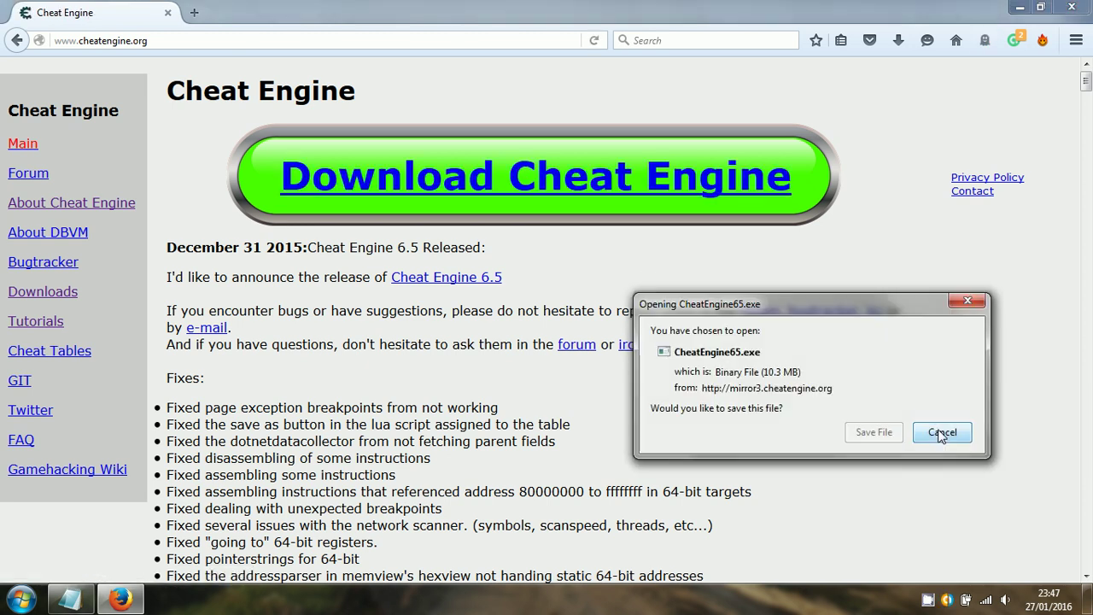
left_click(942, 432)
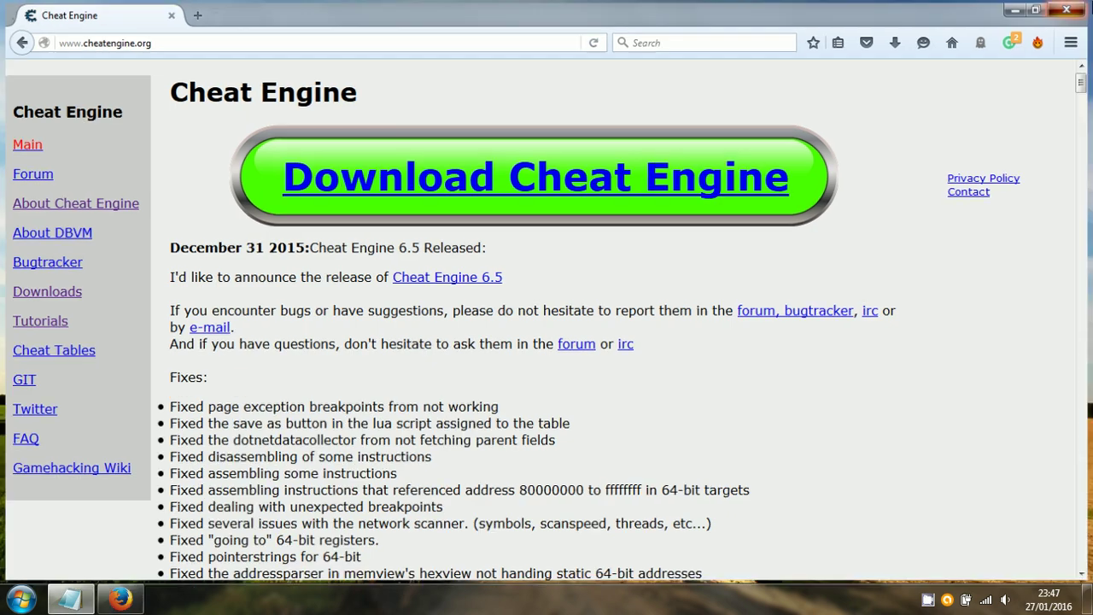
key("alt+F4")
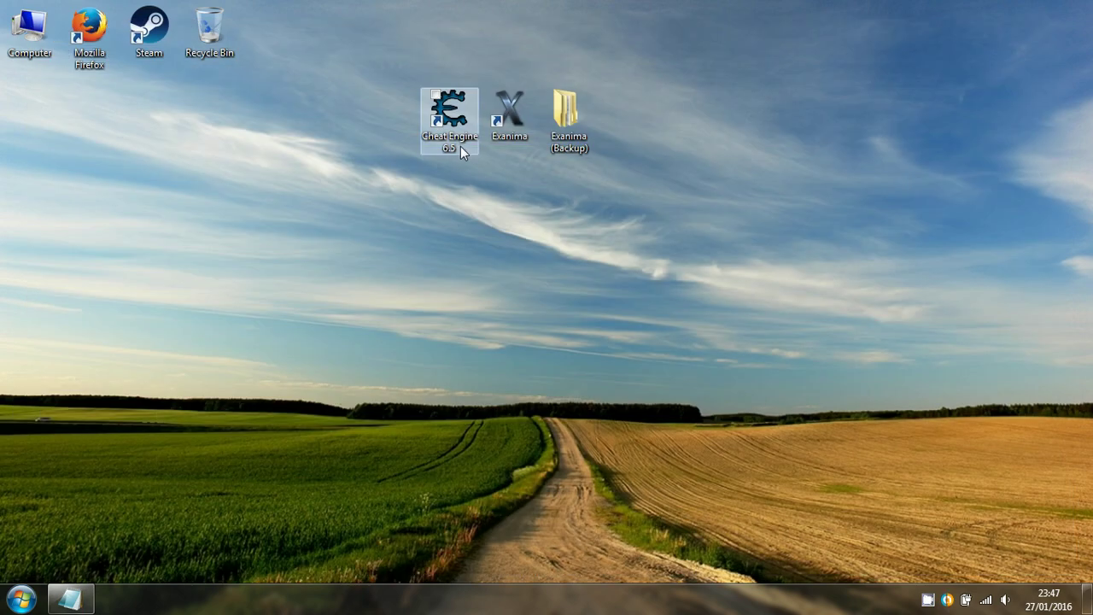
- Launch Cheat Engine 6.5 from the desktop and minimize its window
double_click(452, 128)
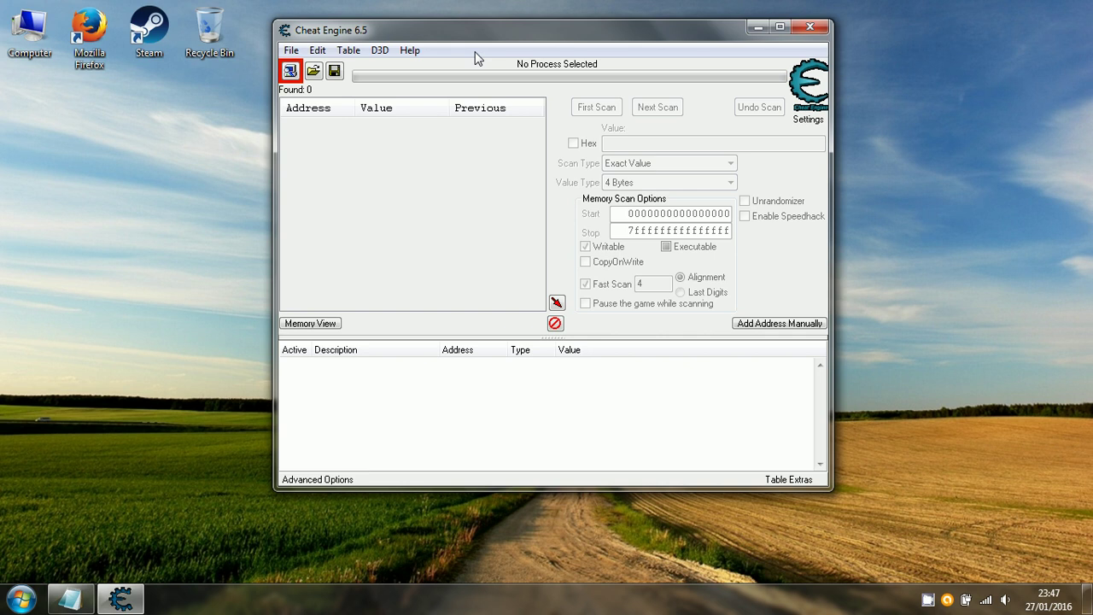
left_click(758, 27)
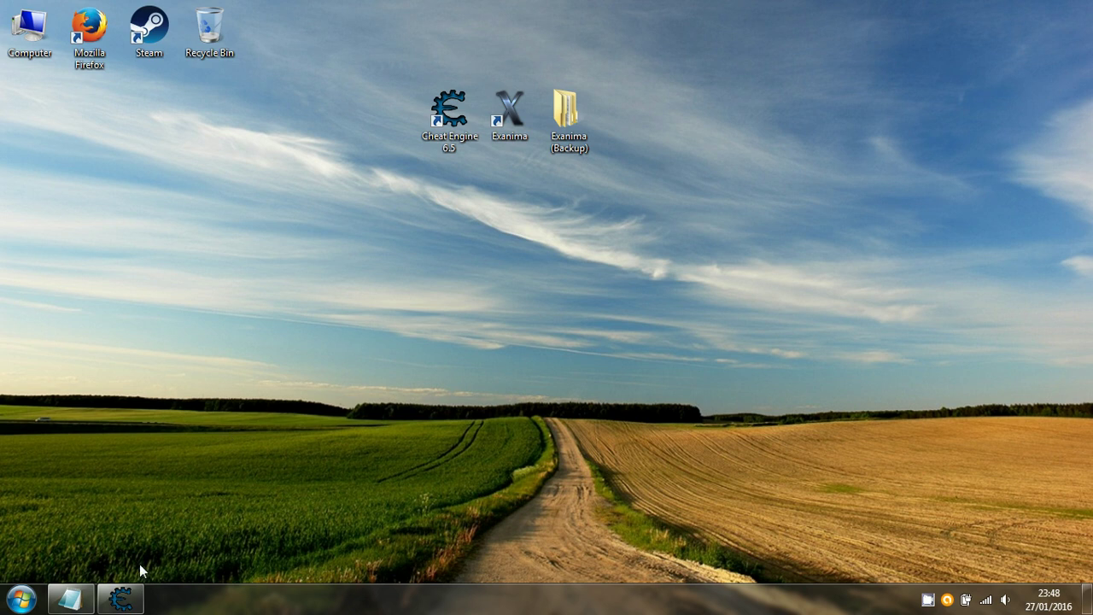
- Append "- type %appdata%" to the Exanima save path in the Notepad note and minimize the note
left_click(70, 597)
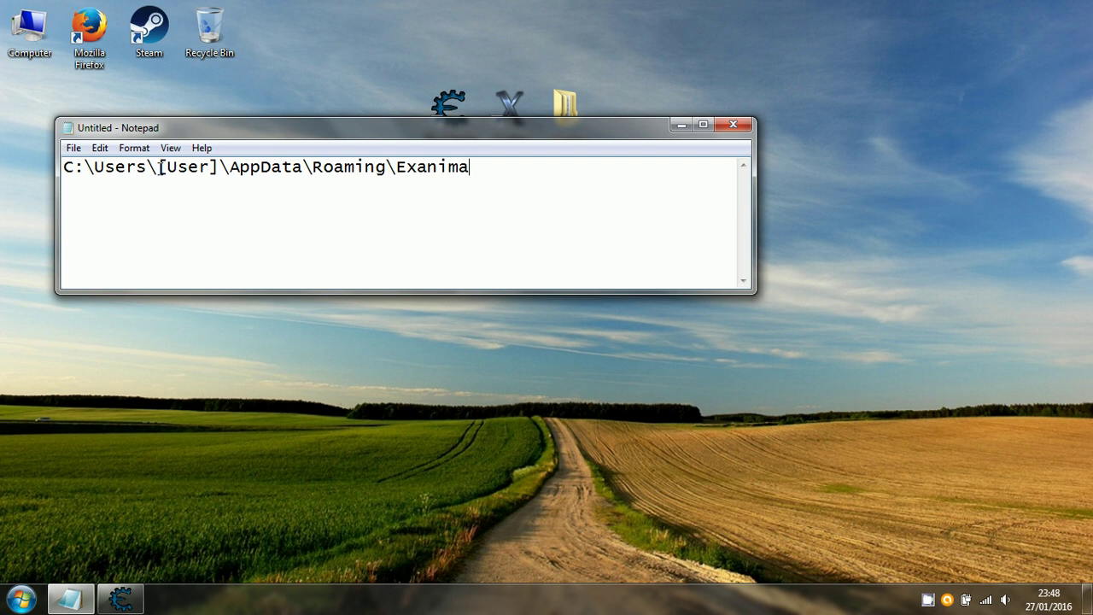
left_click_drag(159, 168, 219, 168)
left_click(255, 176)
type("- type %appdata")
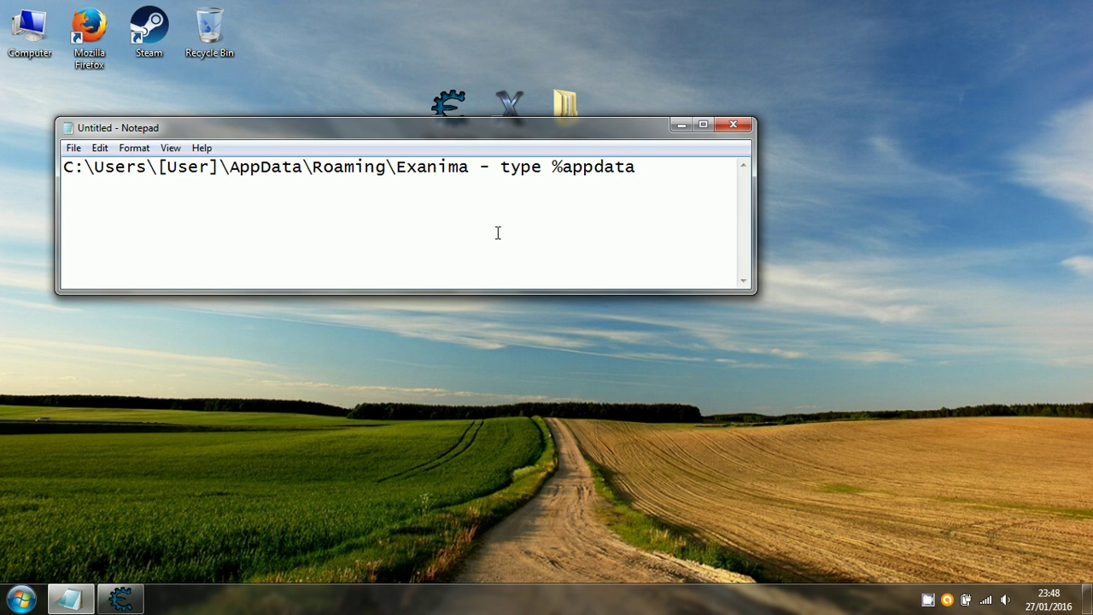
type("%")
left_click(683, 126)
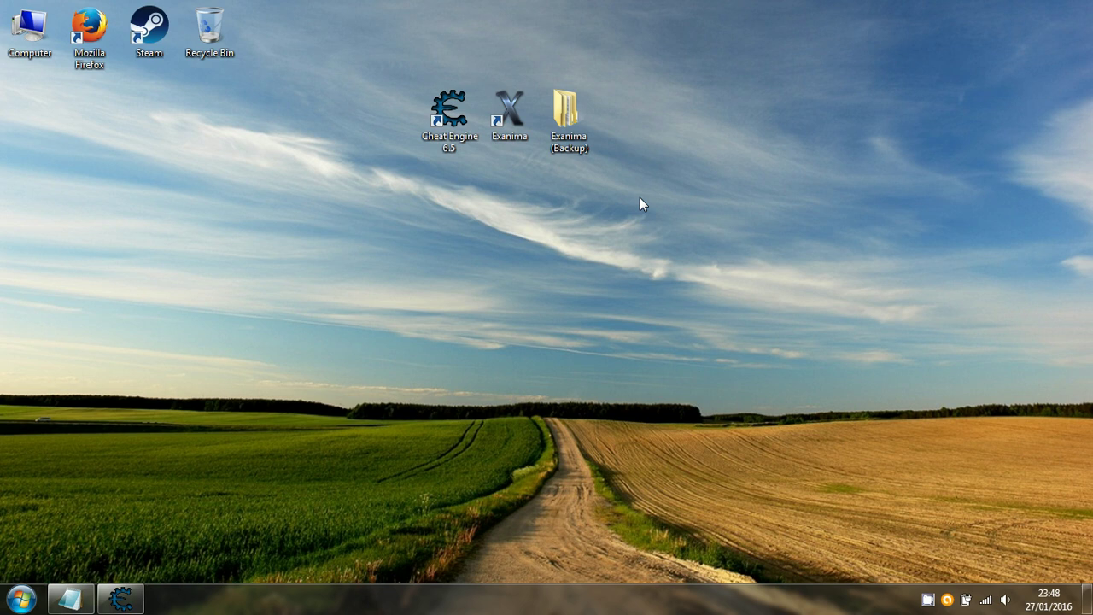
- Open the Exanima (Backup) folder on the desktop and examine the game files in its Application folder
left_click(568, 116)
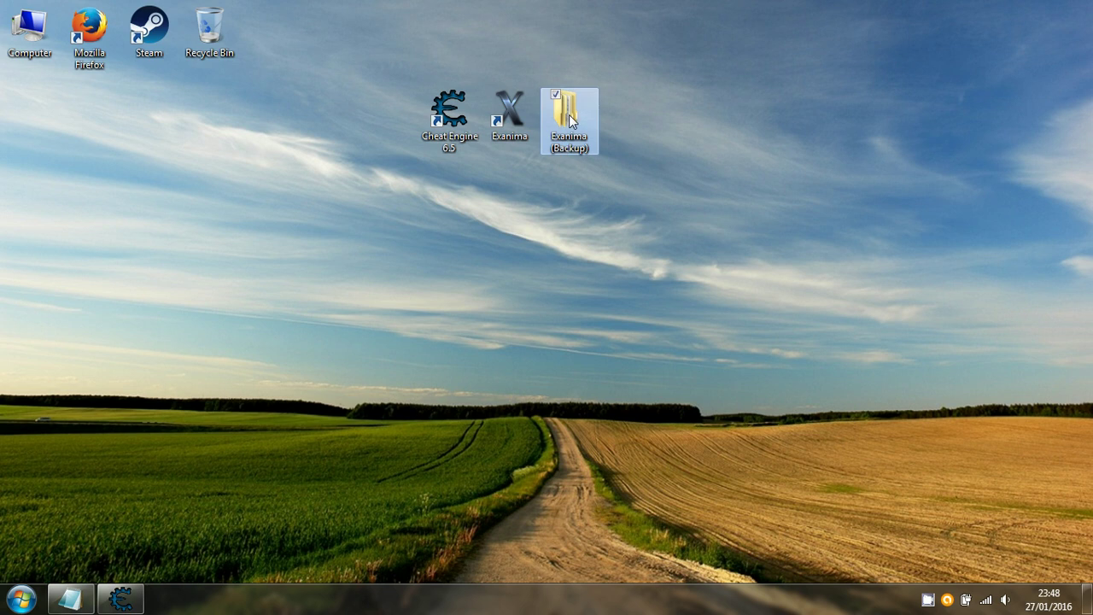
double_click(568, 116)
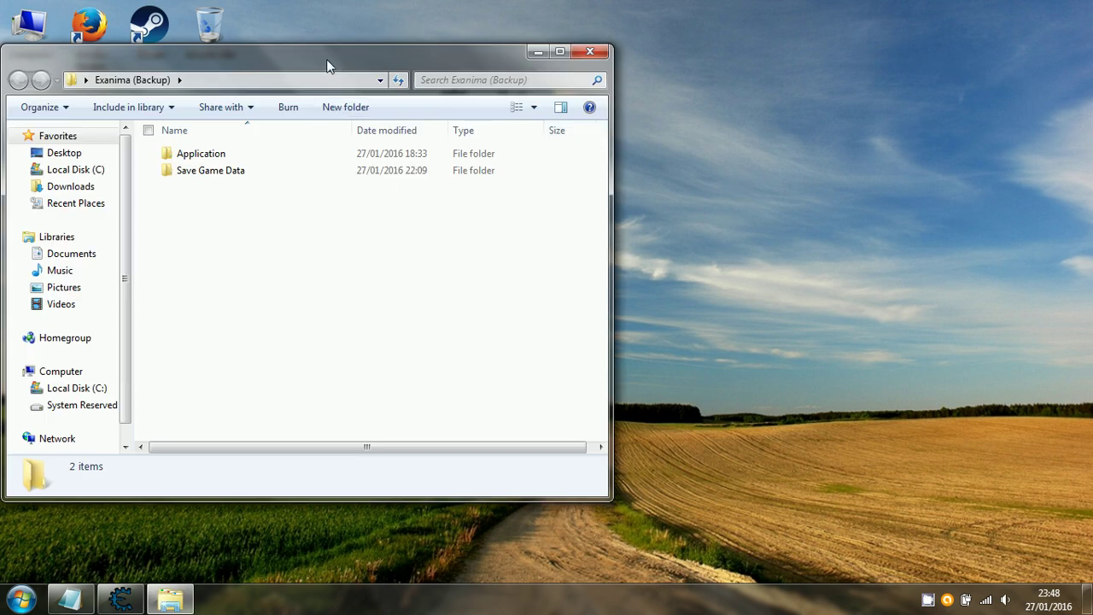
left_click_drag(326, 59, 558, 58)
double_click(464, 156)
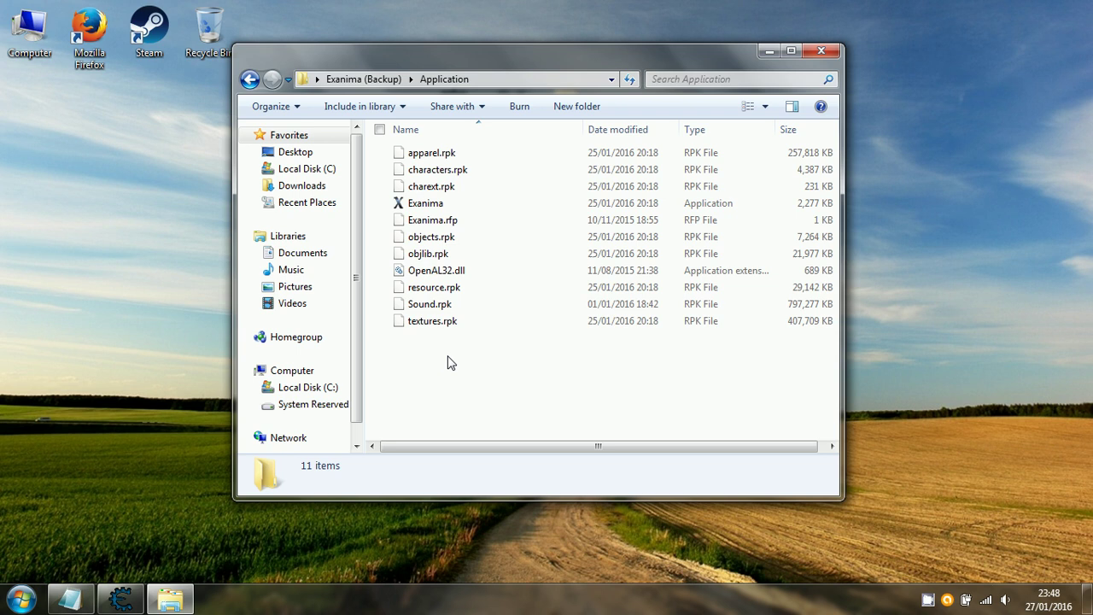
left_click_drag(451, 363, 474, 147)
left_click(478, 373)
- Open the Save Game Data backup folder and review the original Exanima save path in the Notepad note
left_click(250, 80)
left_click(469, 258)
double_click(431, 173)
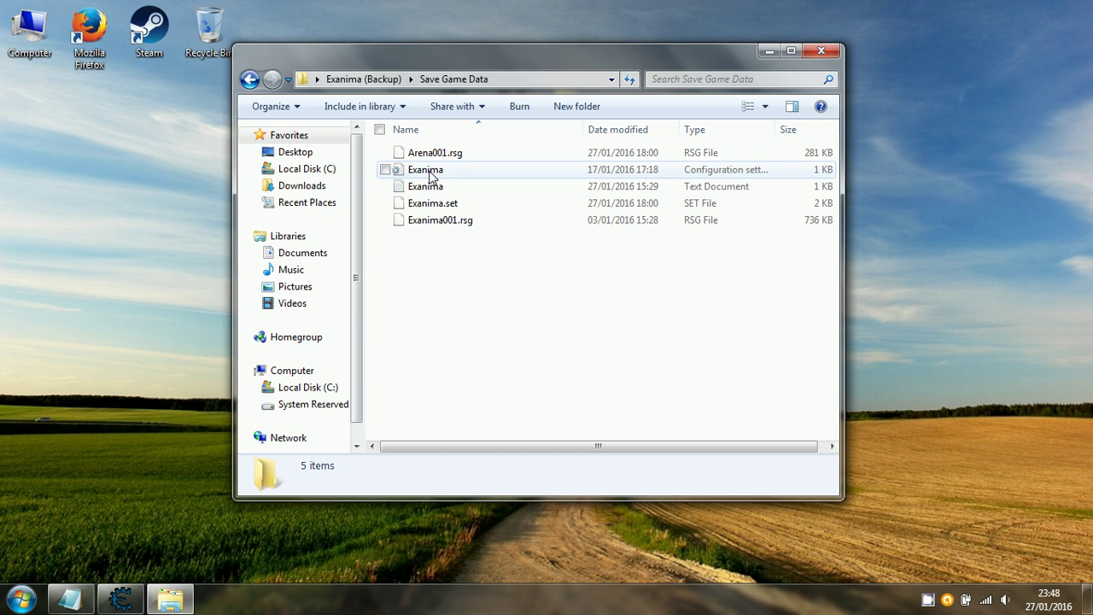
left_click(107, 565)
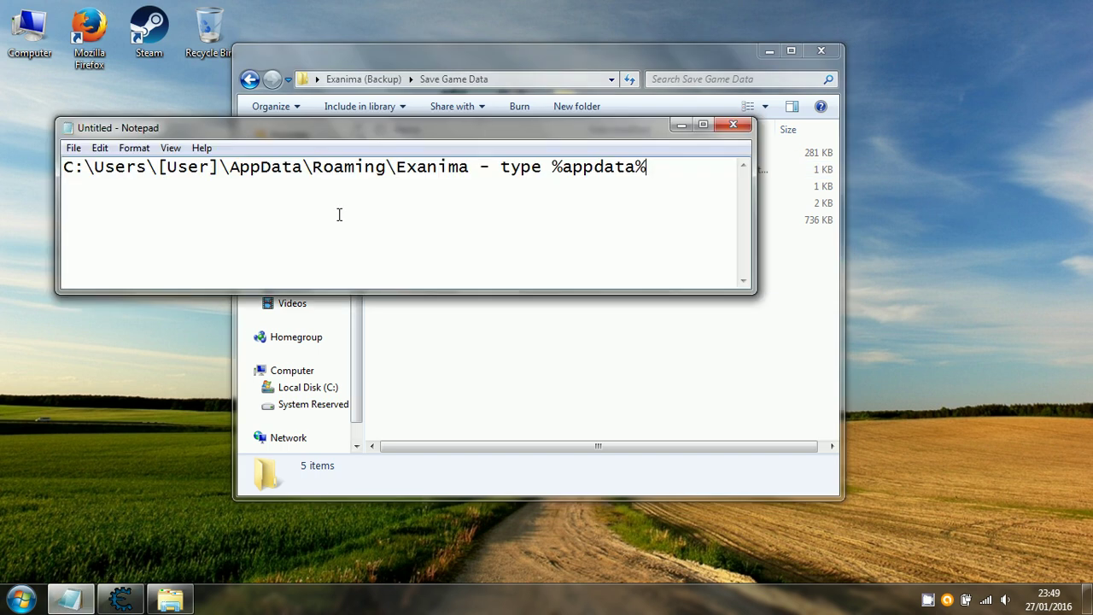
left_click_drag(470, 167, 65, 198)
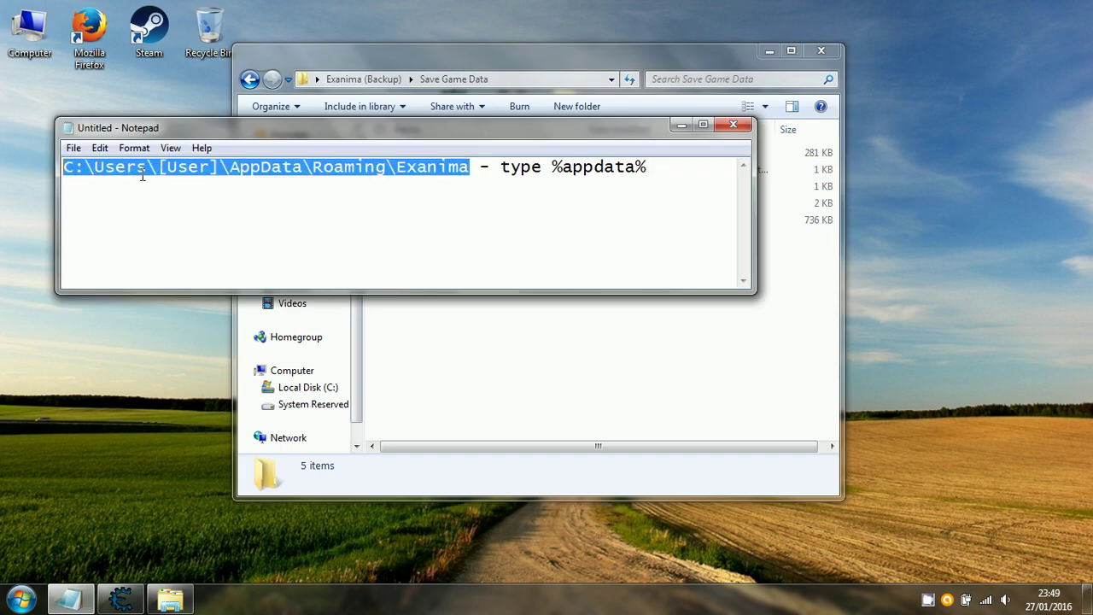
left_click(532, 369)
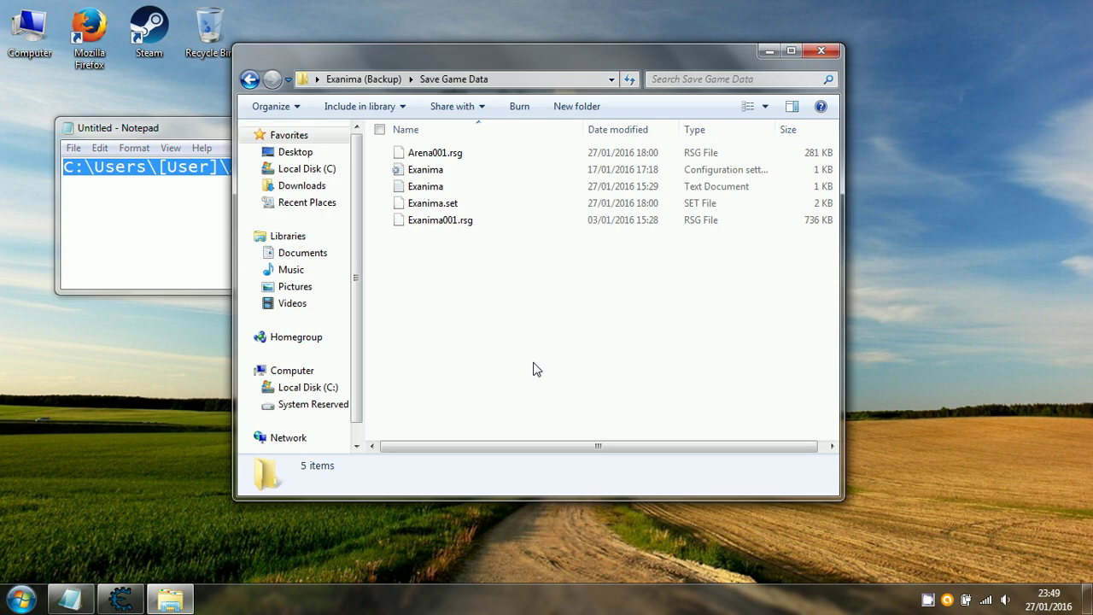
- Point out Arena001.rsg and Exanima.set among the save files by selecting them, followed by all files in the folder
left_click(461, 155)
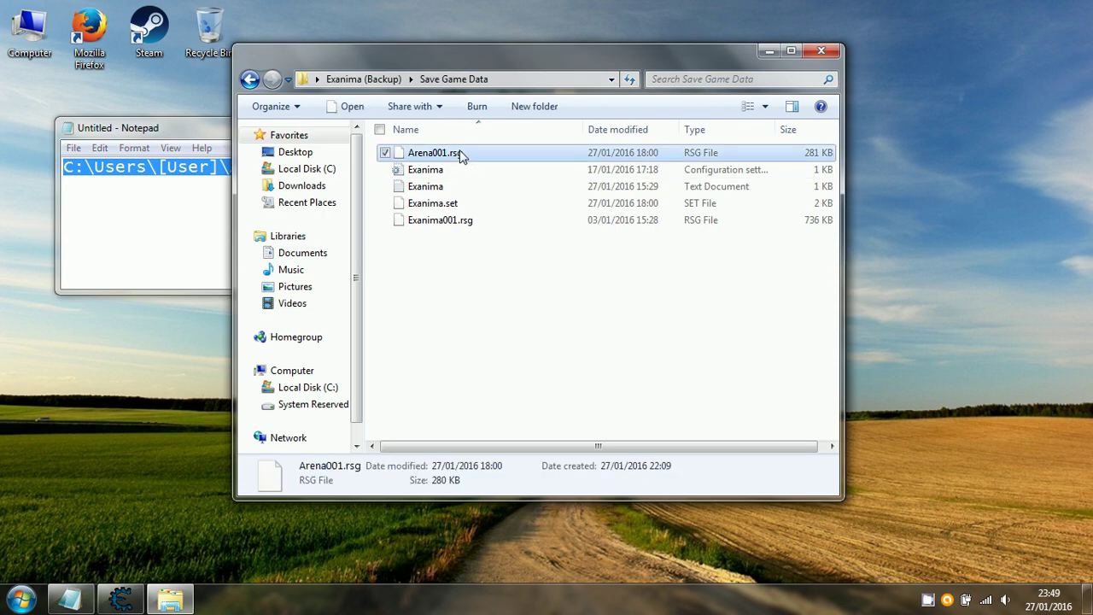
left_click(465, 205, "ctrl")
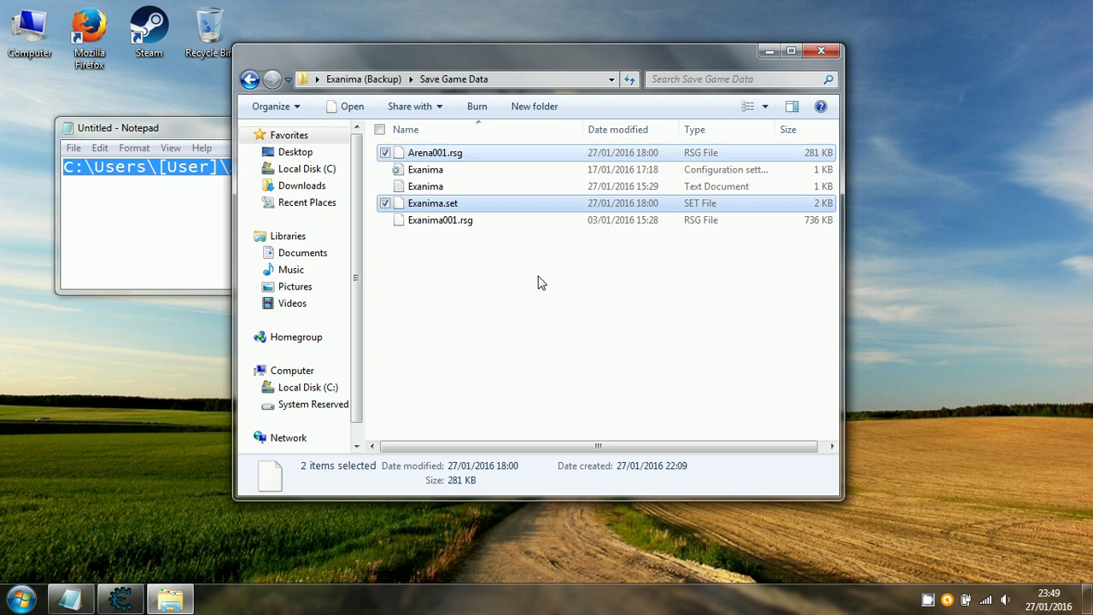
left_click_drag(472, 348, 478, 157)
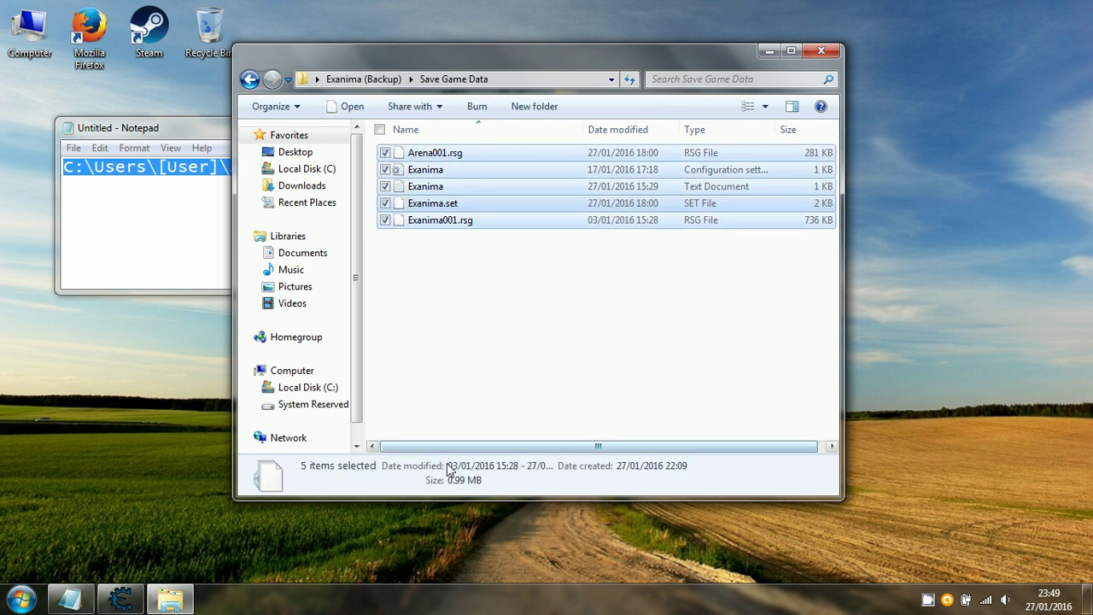
left_click(500, 361)
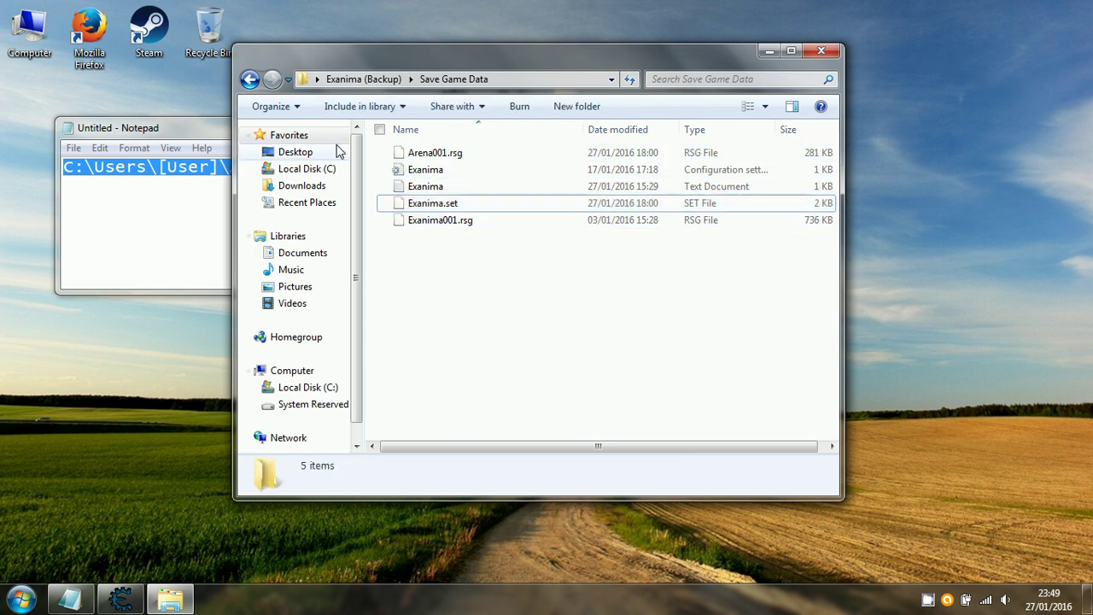
- Close the Exanima (Backup) folder window and close the Notepad note without saving it
left_click(250, 79)
left_click(510, 290)
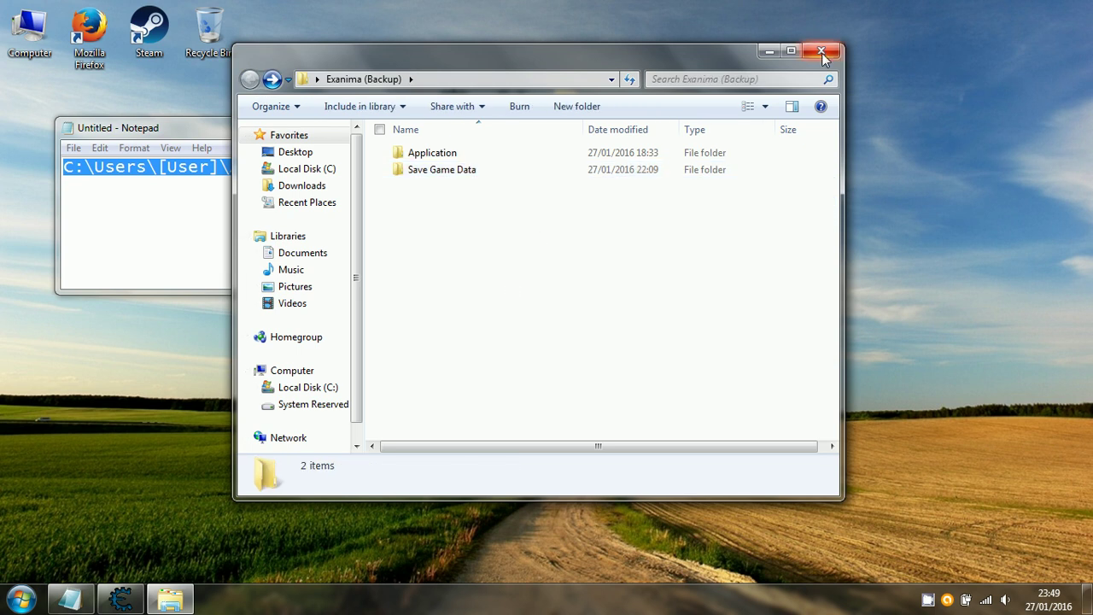
left_click(822, 53)
left_click(738, 126)
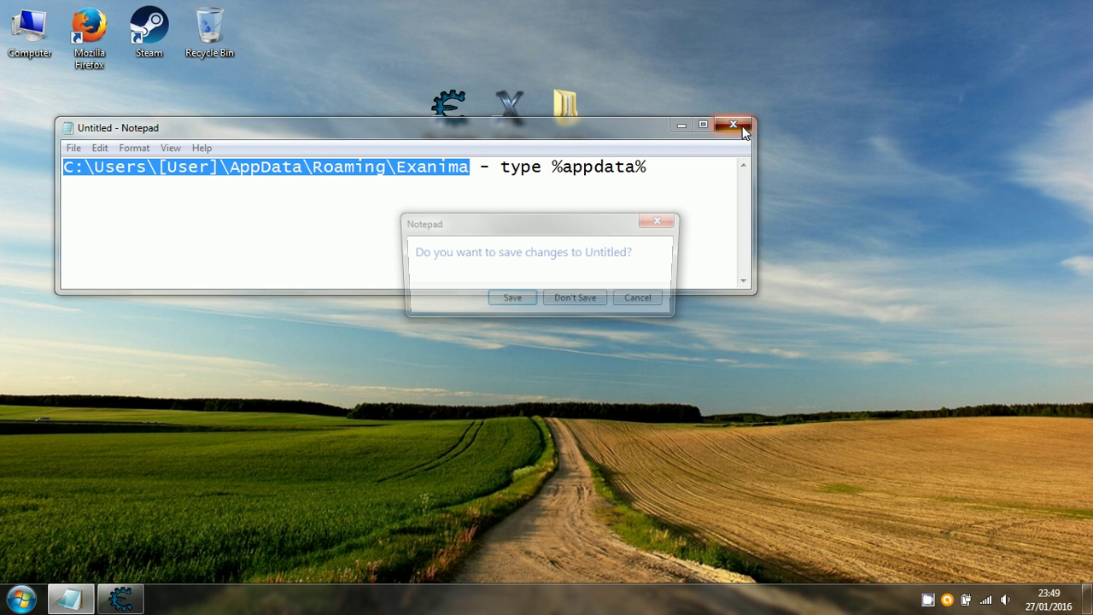
left_click(590, 299)
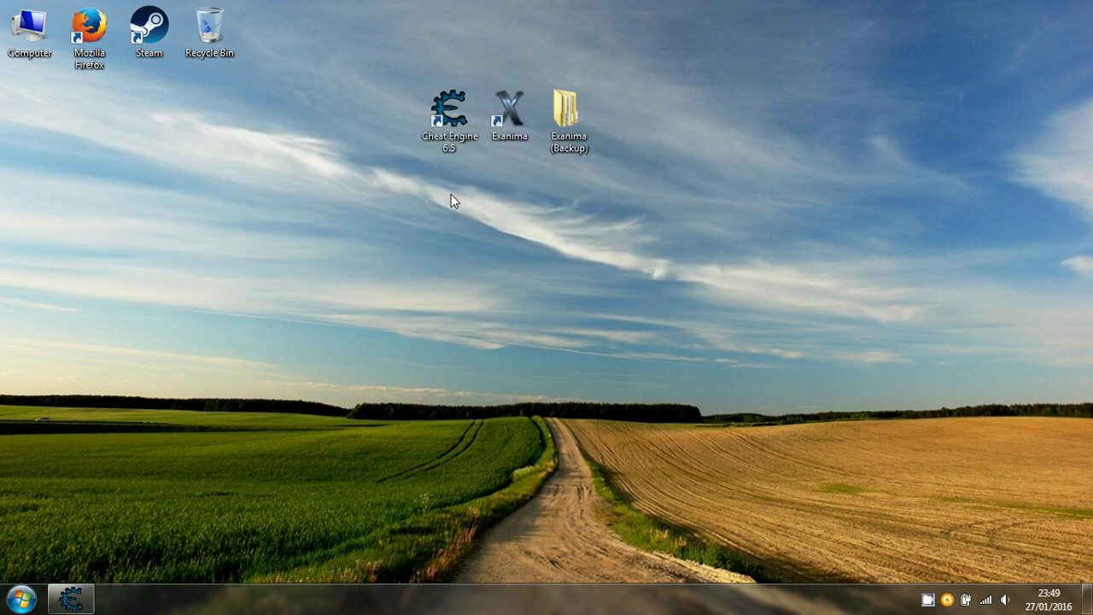
- Launch Exanima from the desktop and continue the Arena game with the Cold-Heart character
left_click(515, 118)
double_click(513, 117)
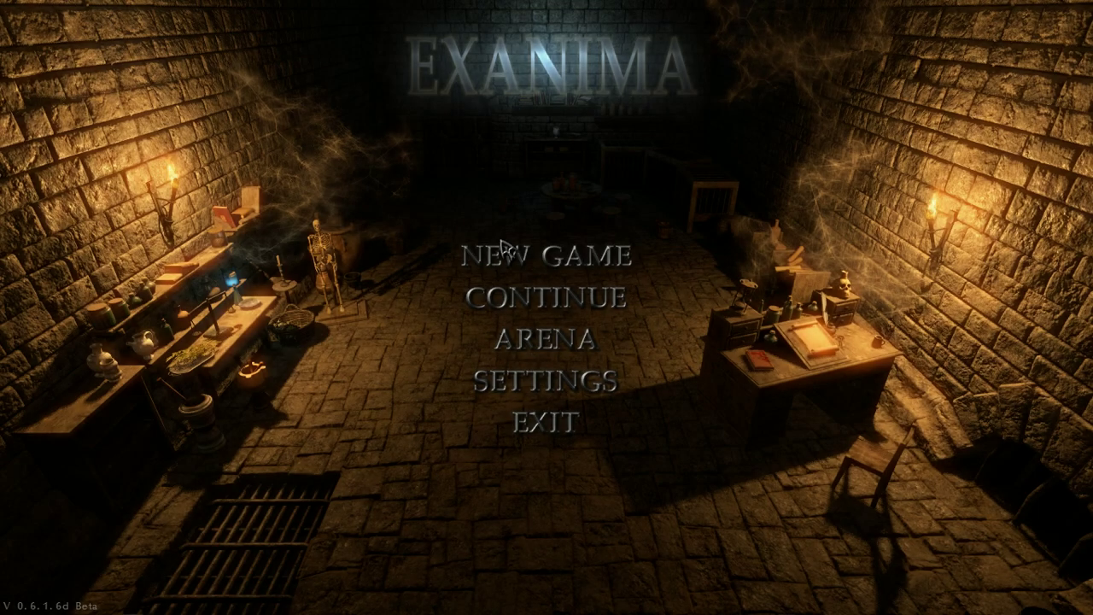
left_click(542, 340)
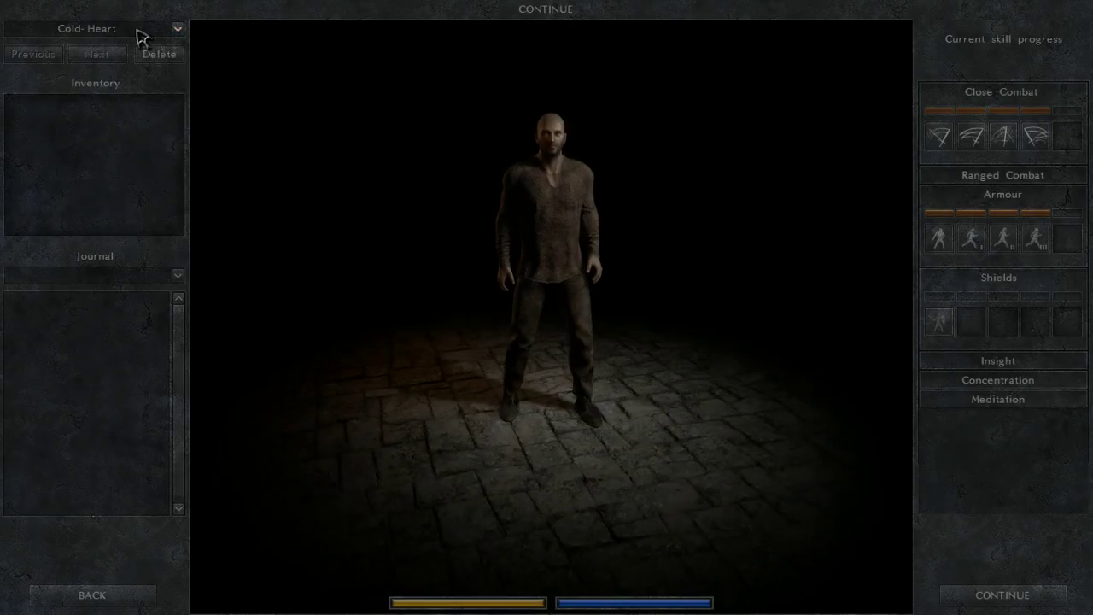
left_click(1001, 133)
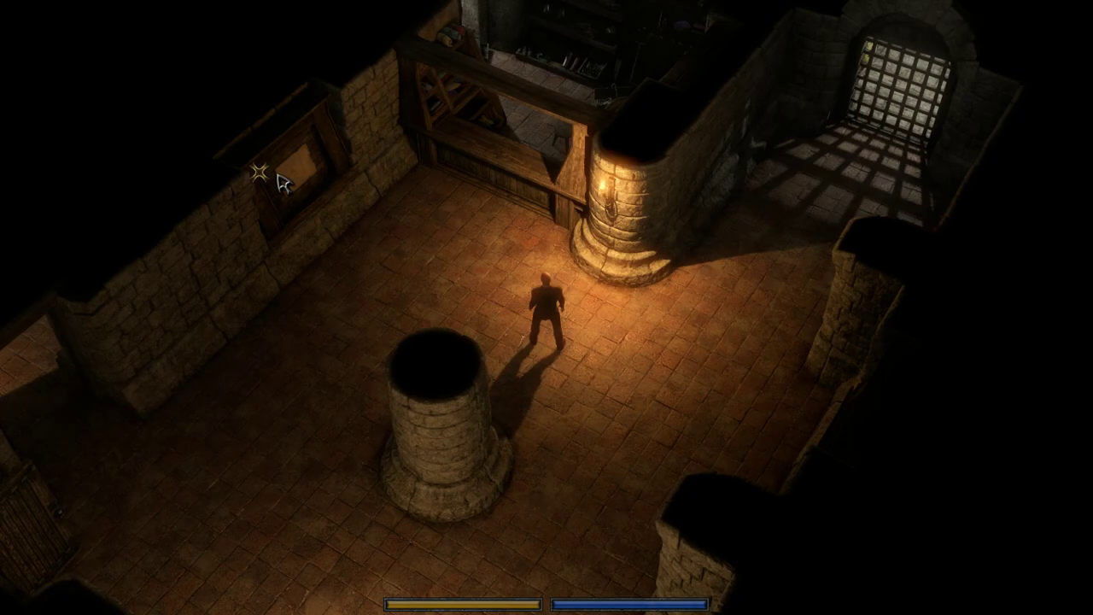
- Examine the arena roster and the money owned in the trade window, closing both without changes
left_click(300, 174)
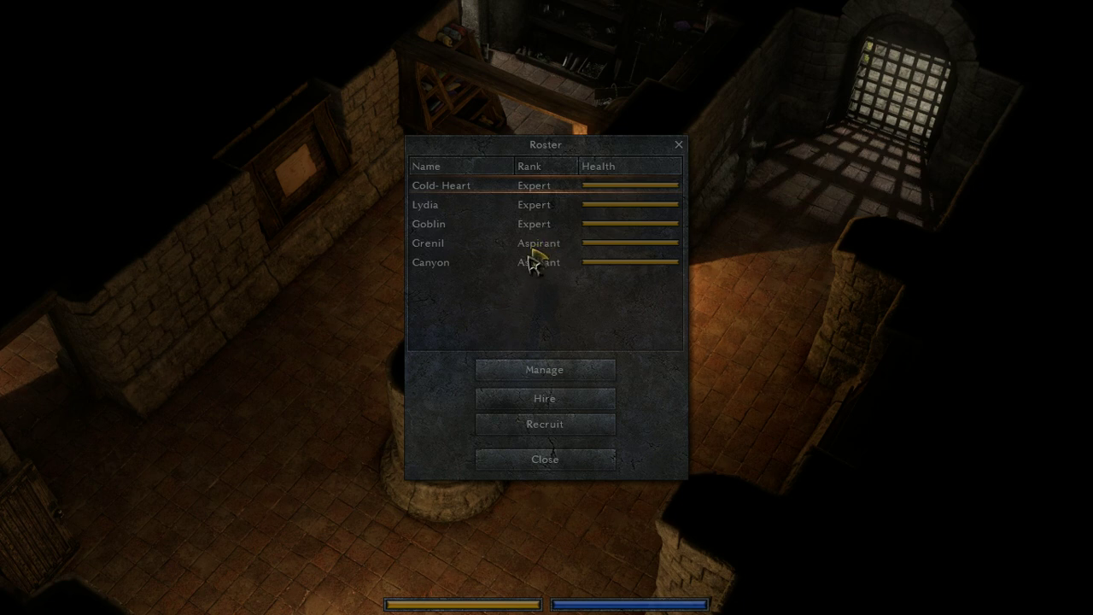
left_click(544, 459)
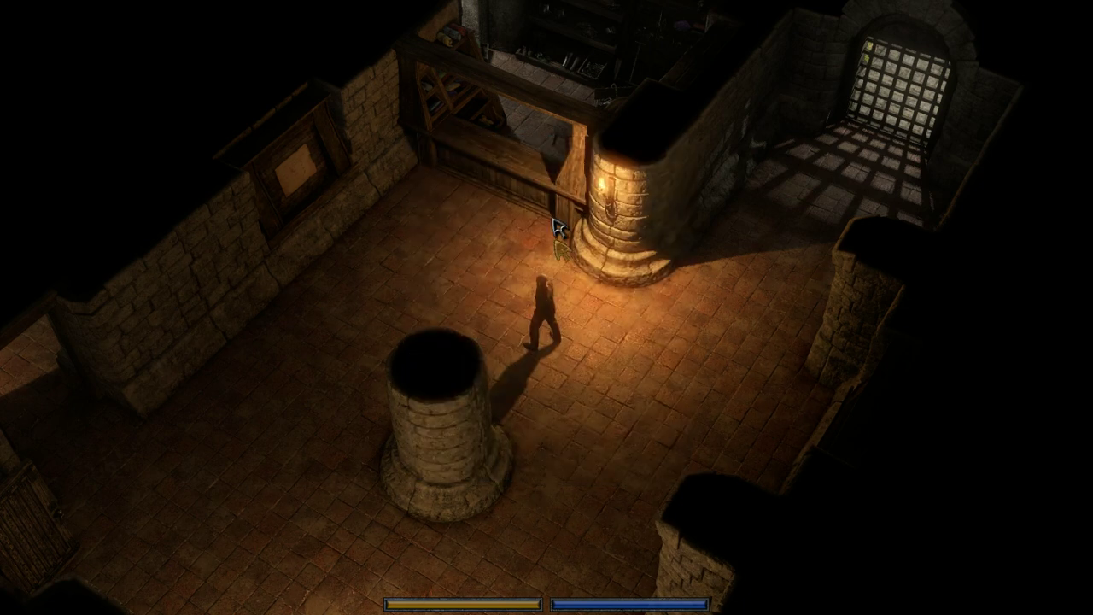
left_click(525, 126)
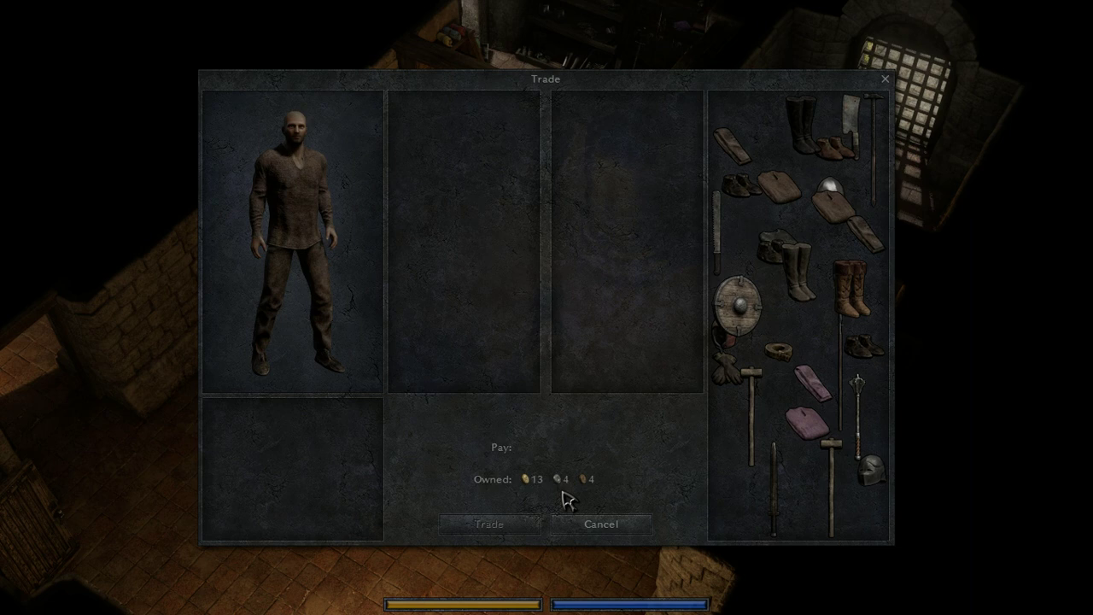
left_click(601, 525)
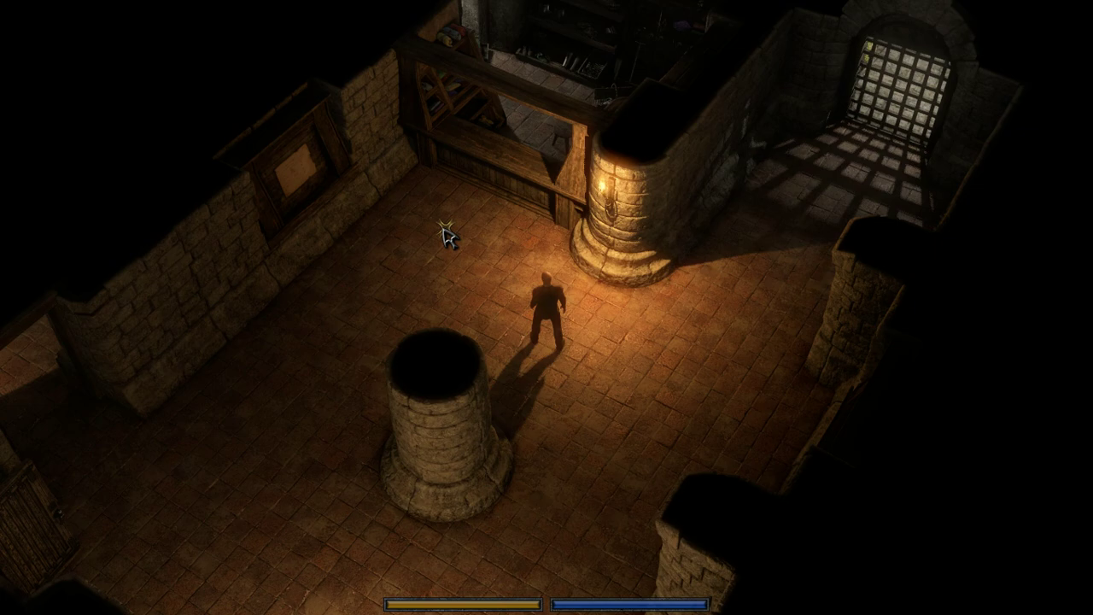
- Switch to Cheat Engine and attach it to the running Exanima.exe process
key("alt+Tab")
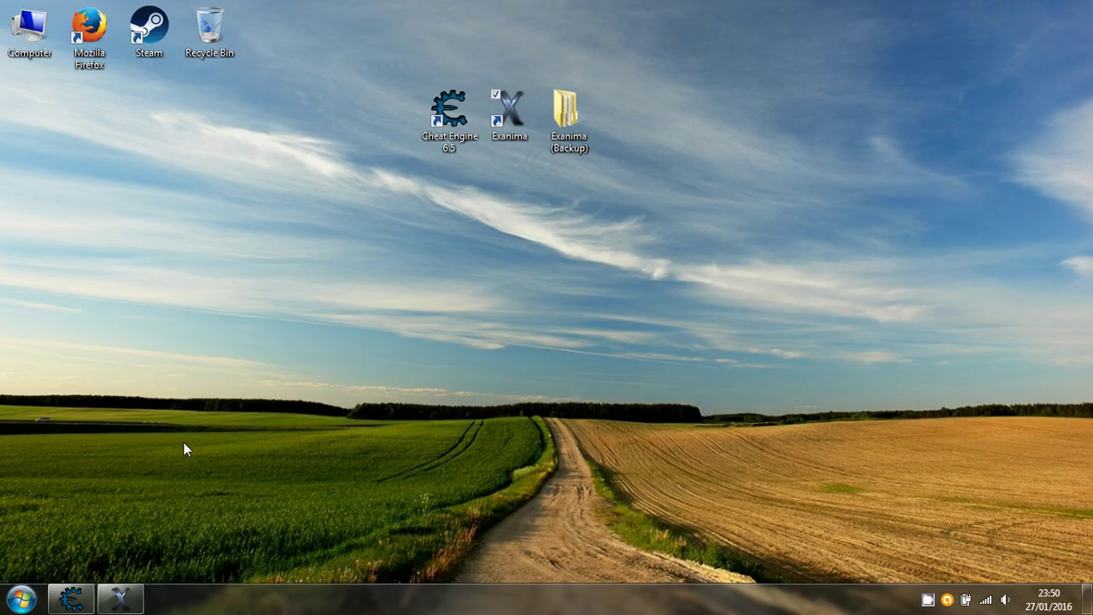
left_click(71, 598)
left_click(291, 72)
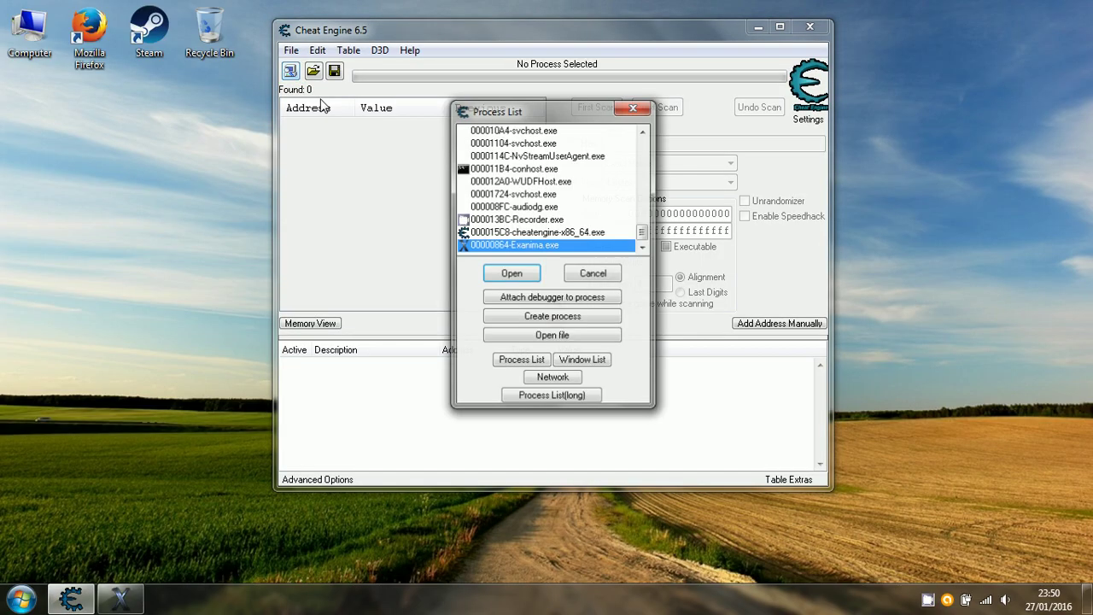
left_click(513, 275)
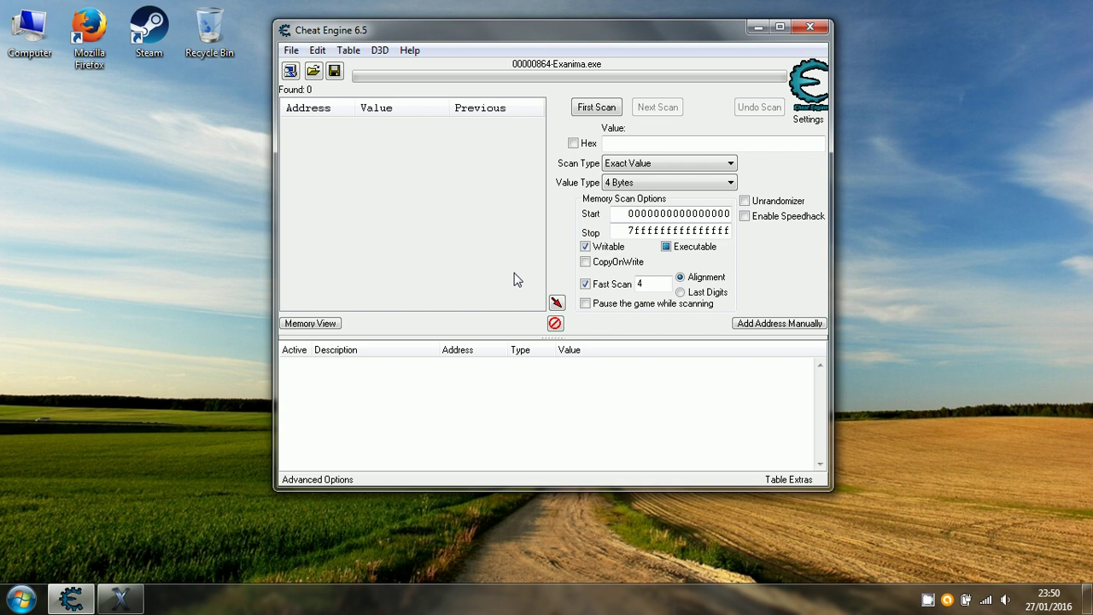
- Run a first scan of the game's memory for an Unknown initial value with the 4 Bytes value type
left_click(635, 170)
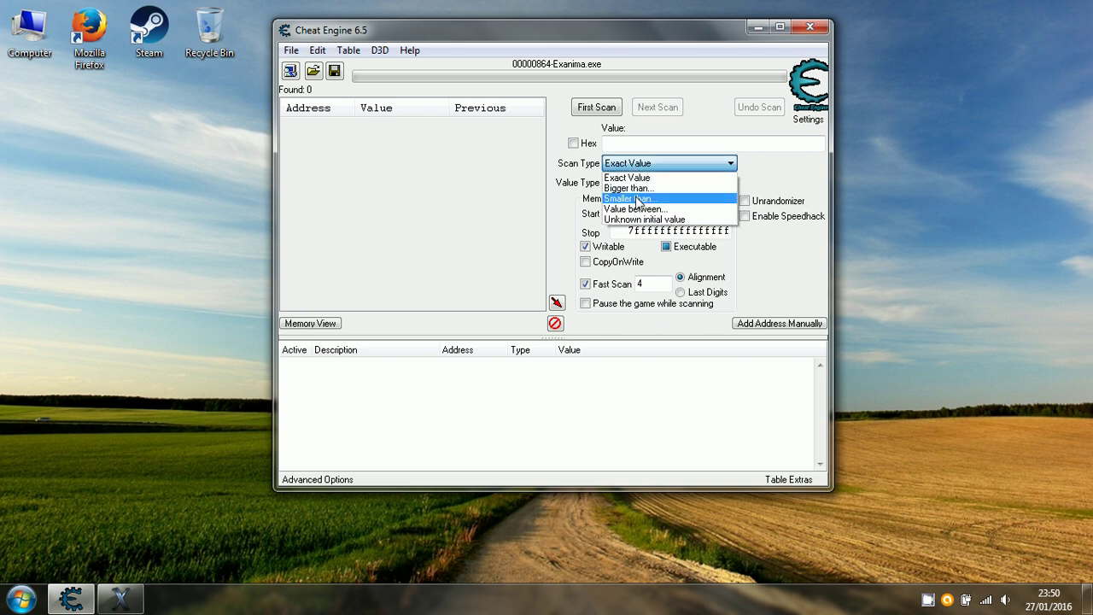
left_click(634, 225)
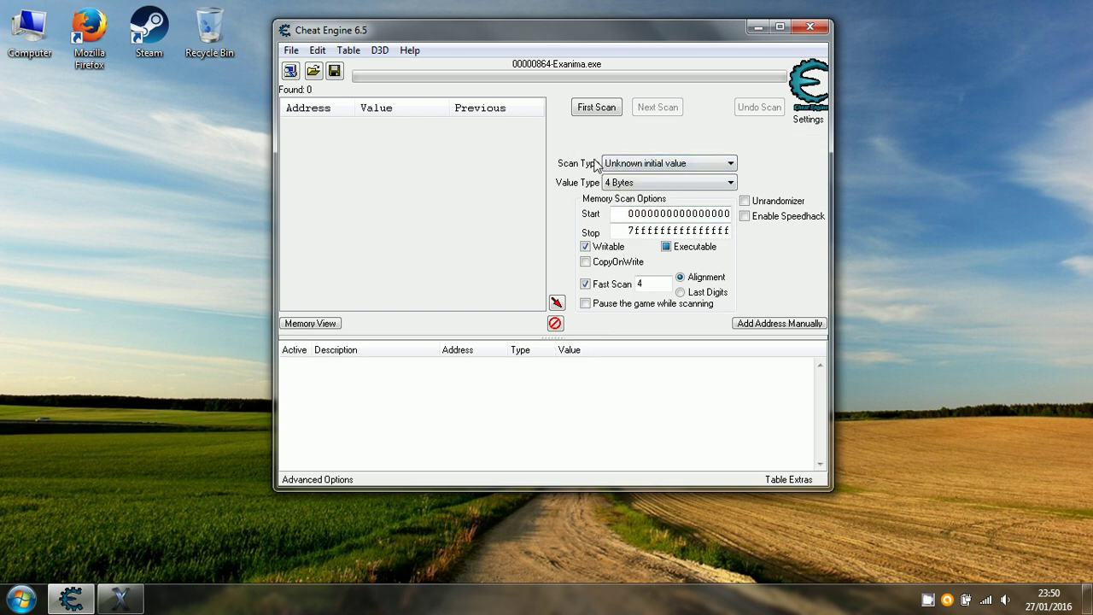
left_click(628, 185)
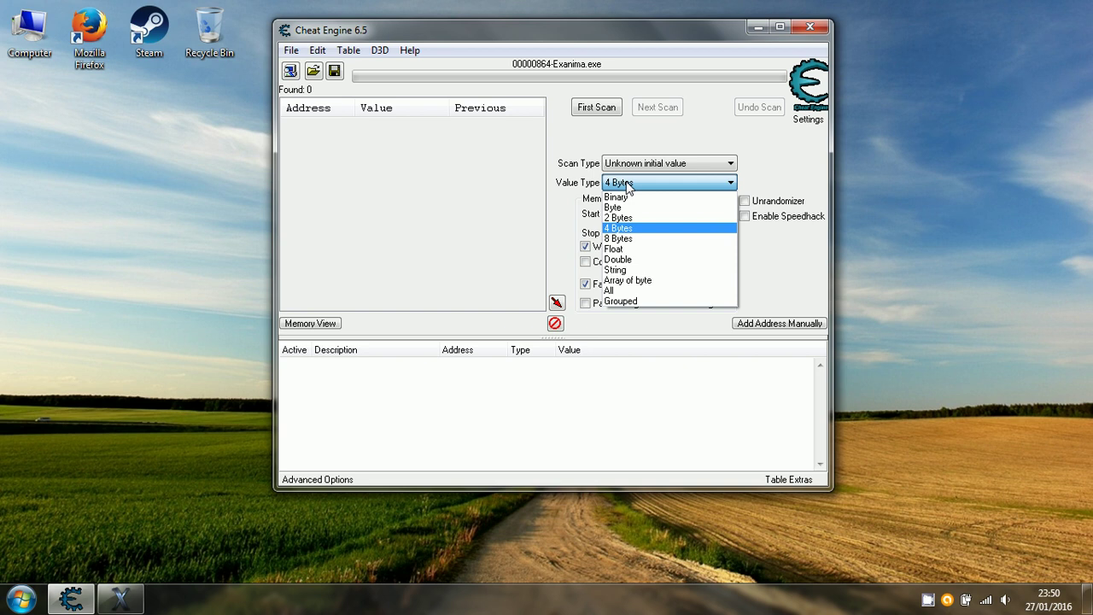
left_click(627, 184)
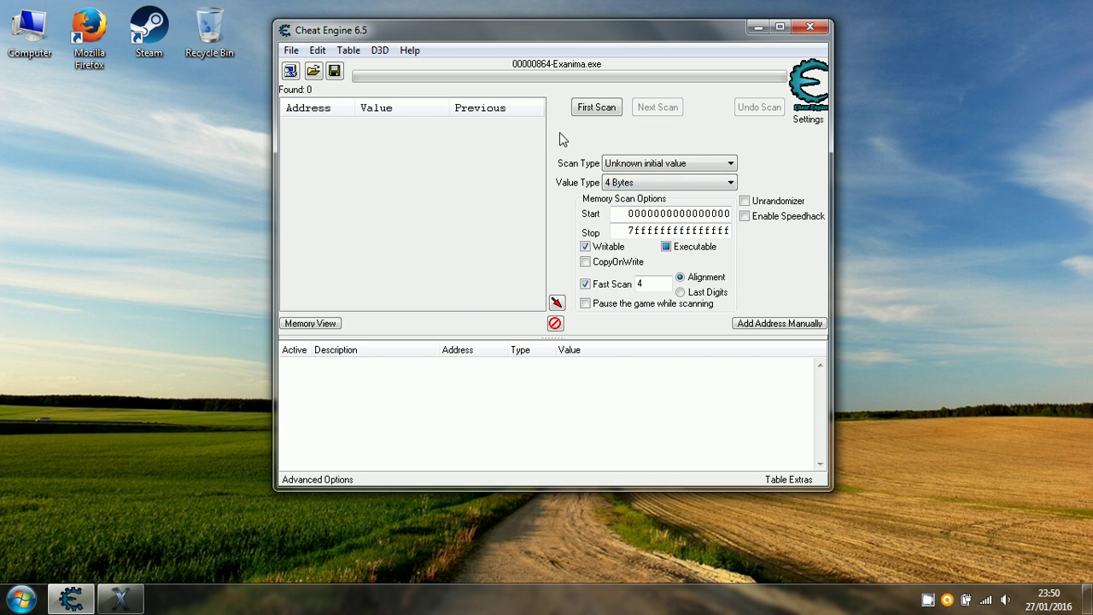
left_click(602, 110)
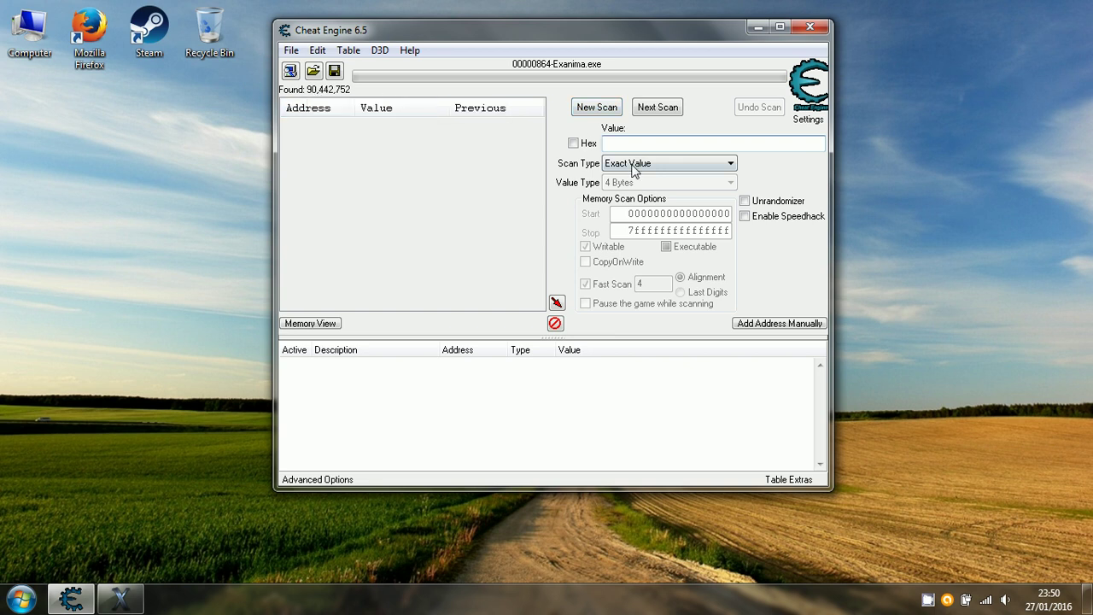
- Switch to Exanima, open trading at the shop counter and buy the long blade from the merchant's stock
left_click(123, 602)
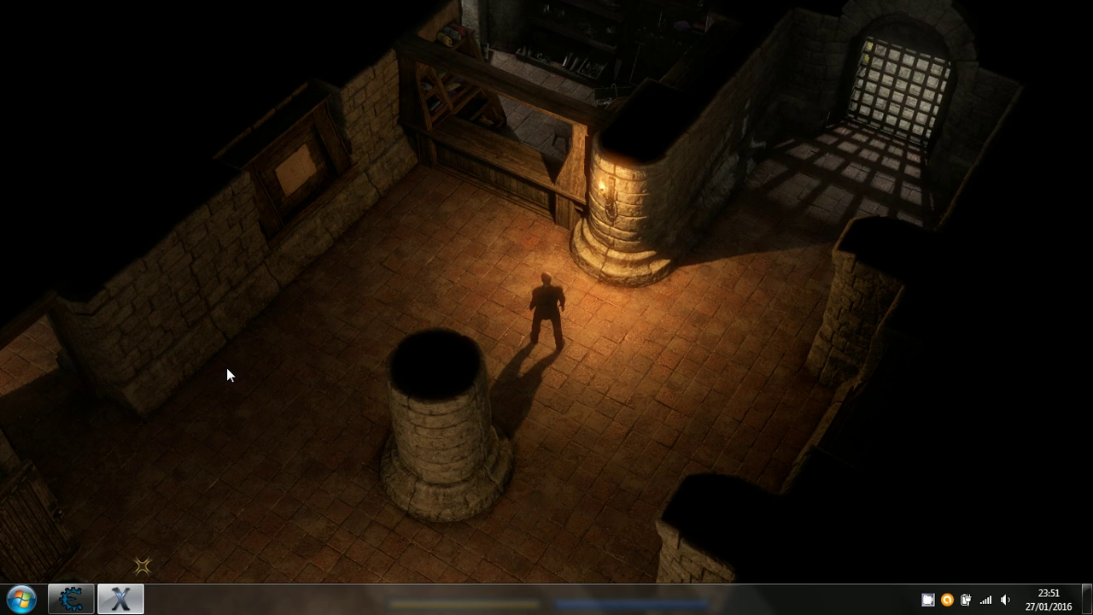
left_click(513, 158)
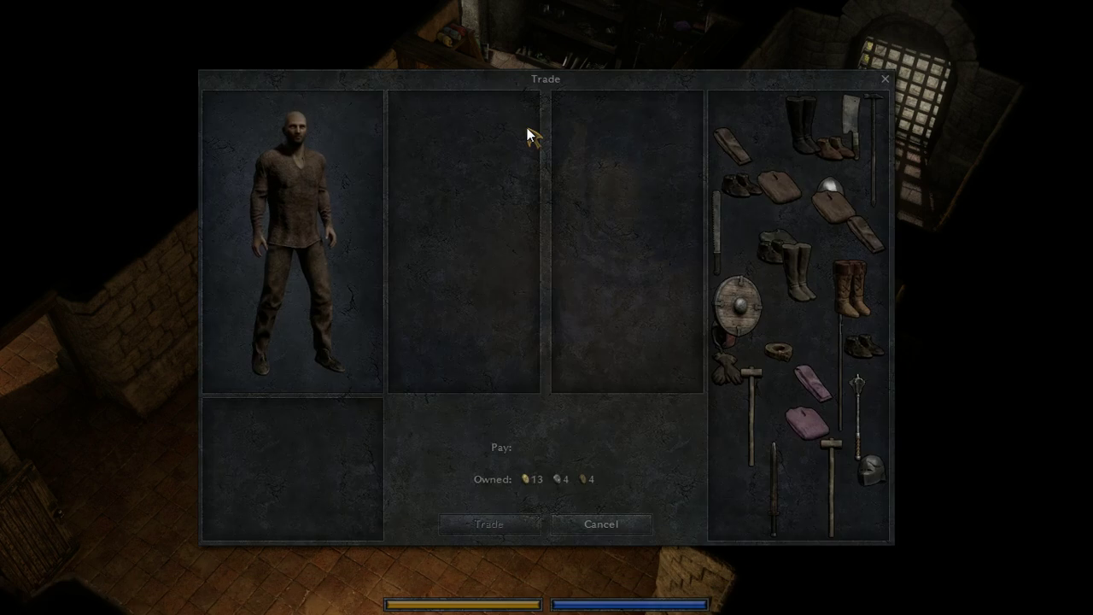
left_click_drag(718, 254, 625, 206)
left_click(500, 525)
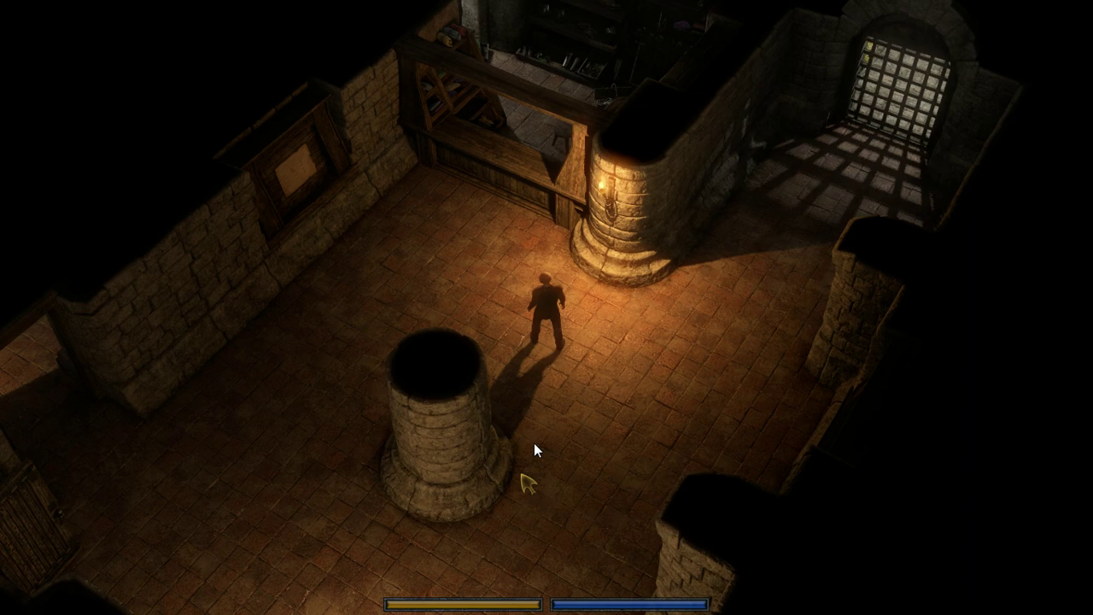
- Switch to Cheat Engine and narrow the found addresses with a next scan for Decreased value
key("alt+Tab")
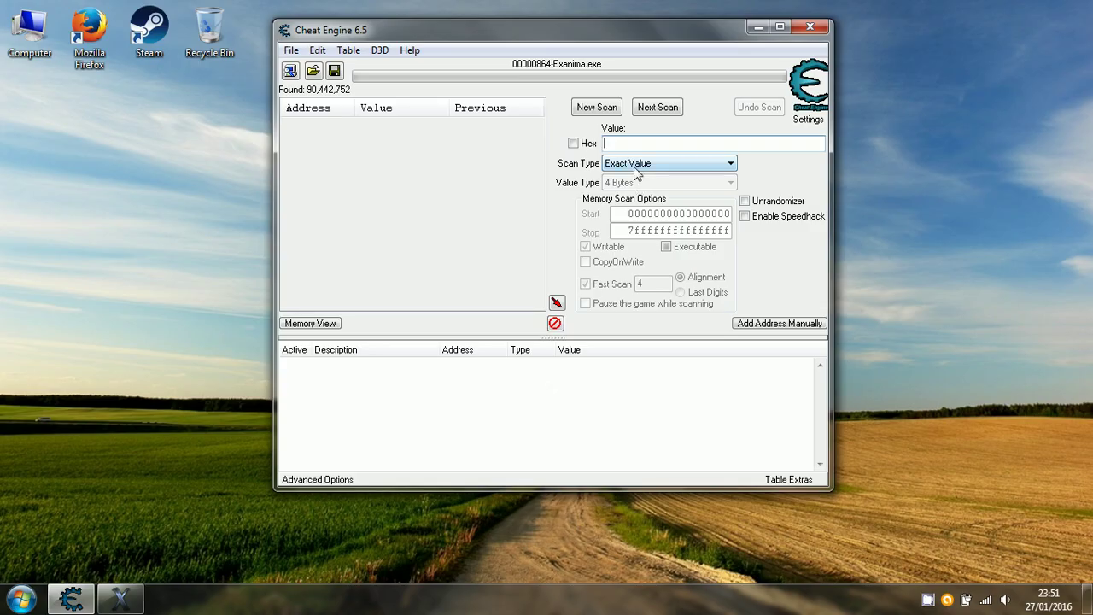
left_click(634, 165)
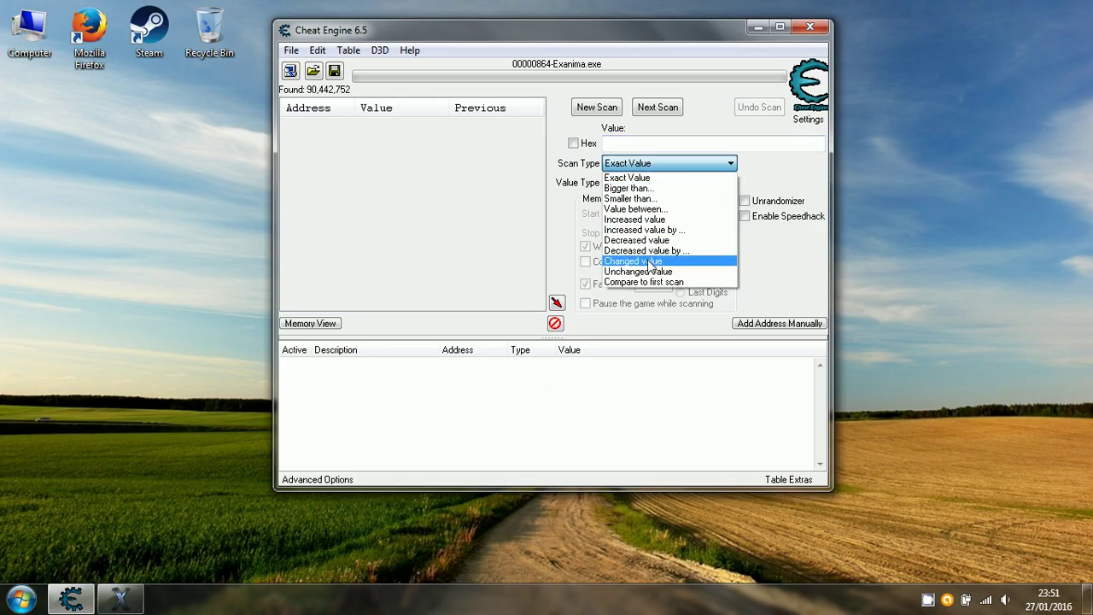
left_click(654, 240)
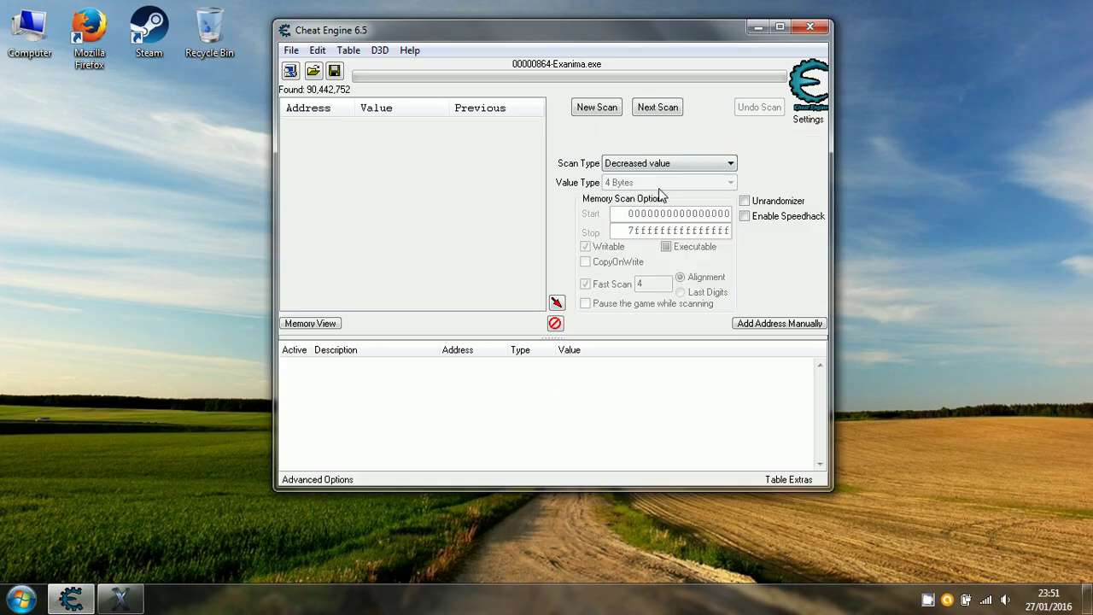
left_click(650, 110)
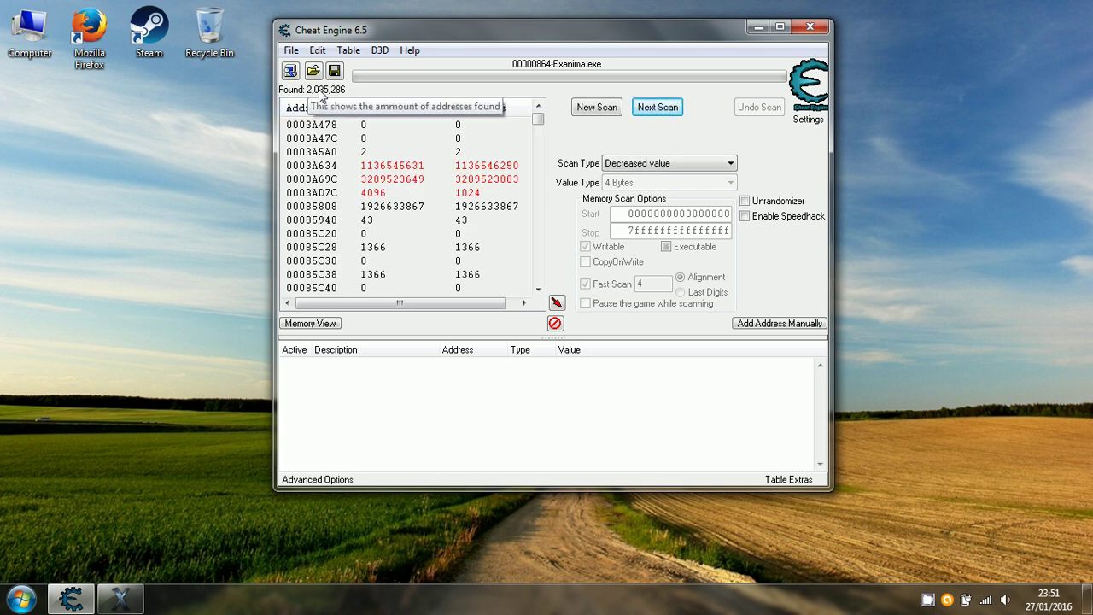
- Buy the tall dark boots in Exanima's trade window and rescan in Cheat Engine for the decreased value
left_click(136, 605)
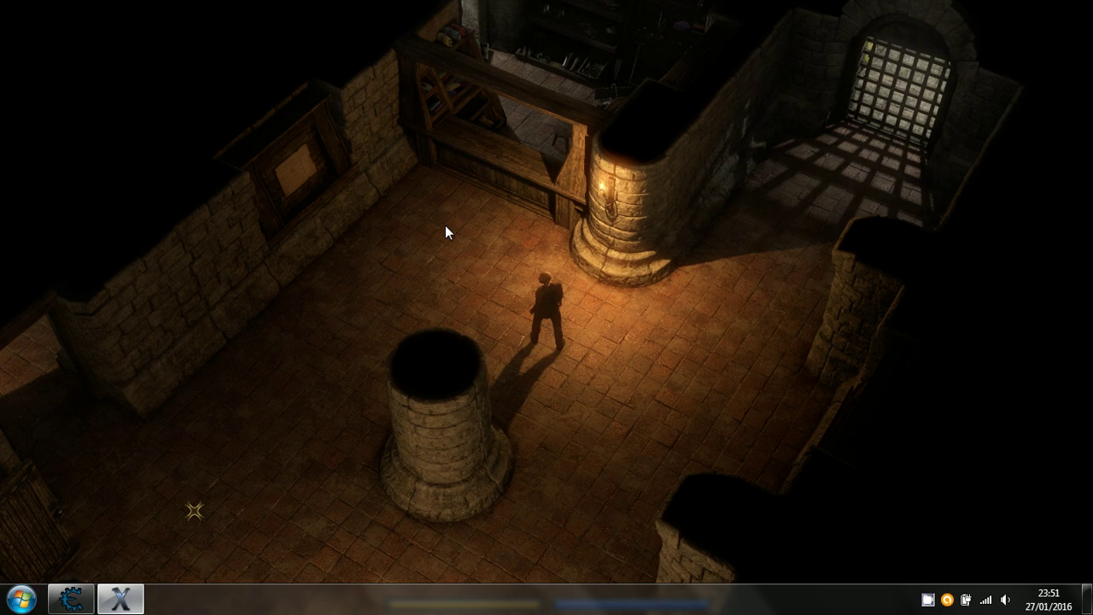
left_click(533, 122)
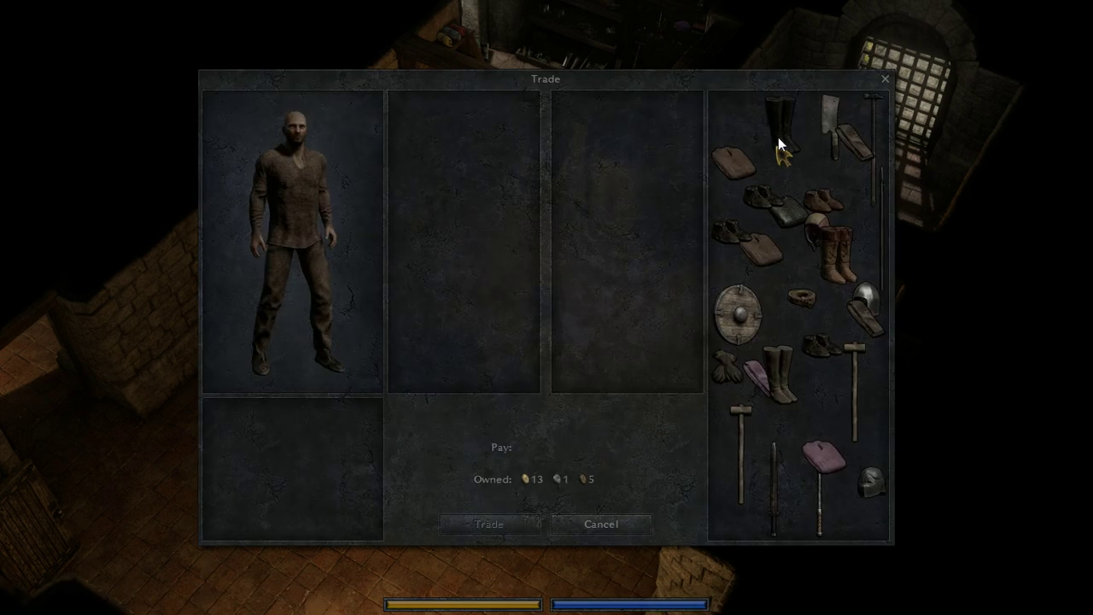
left_click_drag(777, 137, 654, 166)
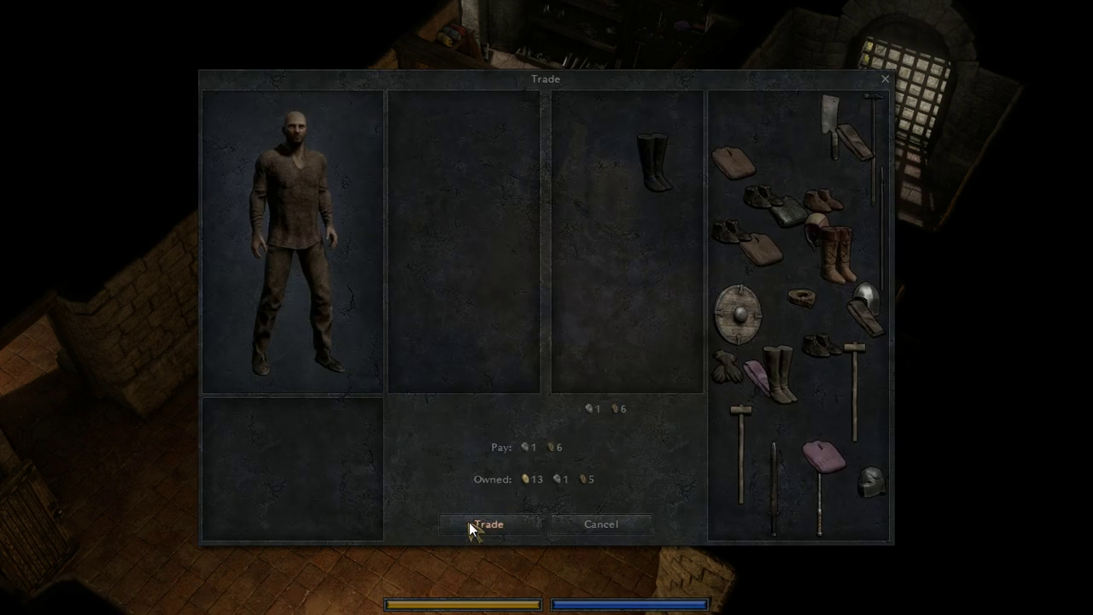
left_click(468, 522)
key("alt+Tab")
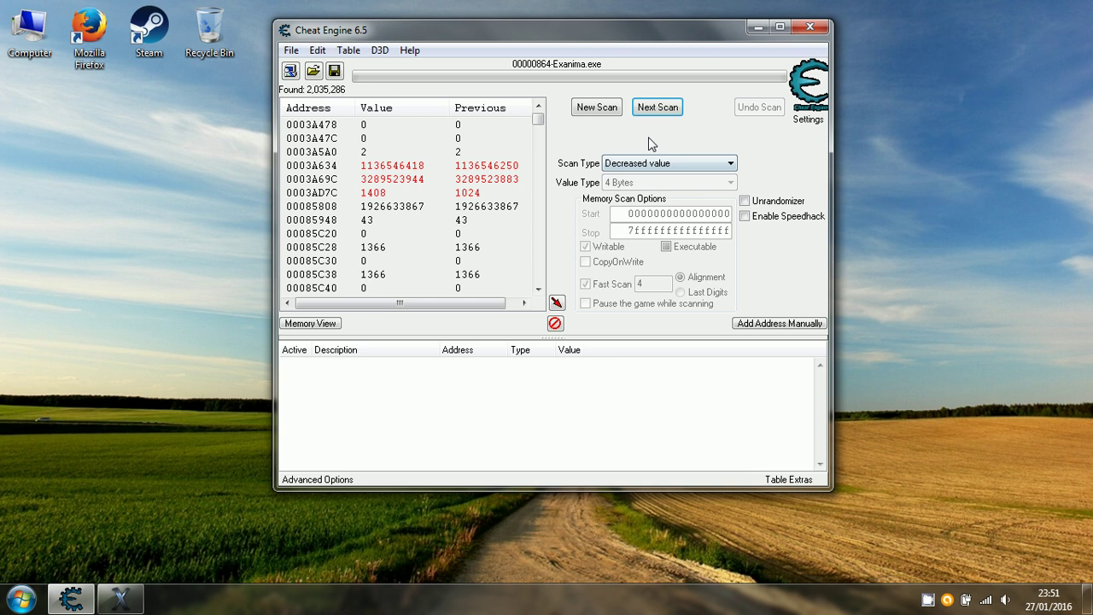
left_click(653, 109)
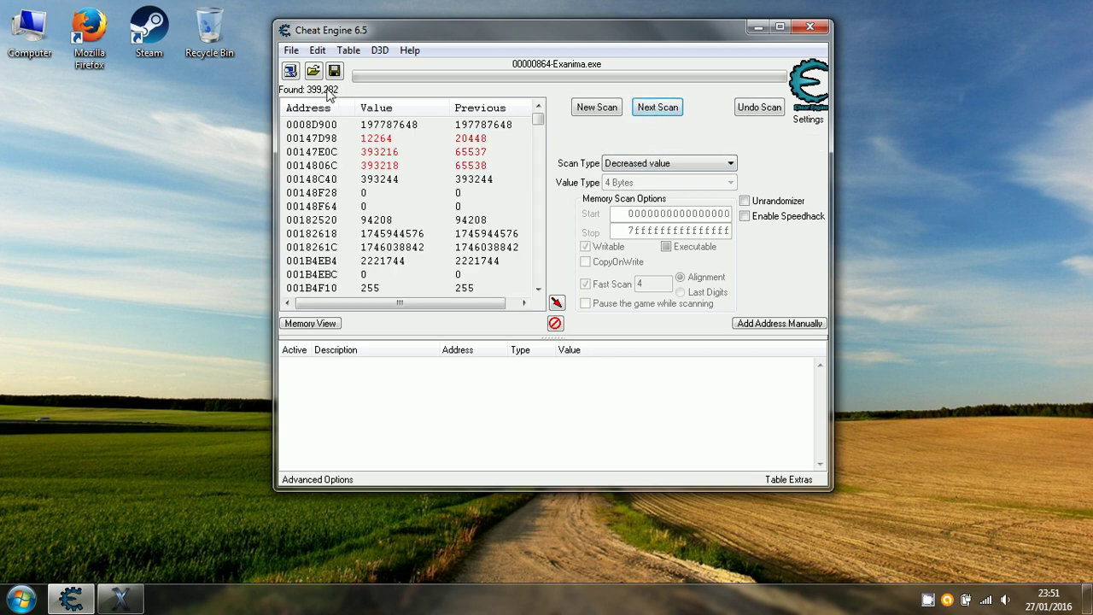
- Buy a long-handled mallet from the merchant in Exanima and filter the Cheat Engine results again for decreased values
left_click(121, 597)
left_click(517, 137)
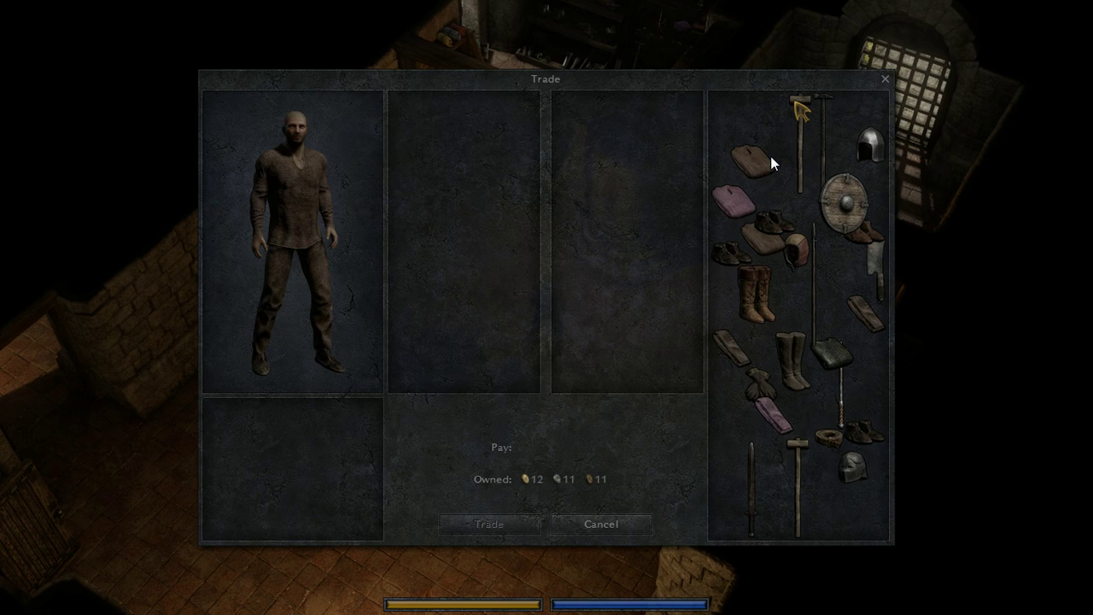
left_click_drag(794, 101, 592, 200)
left_click(471, 525)
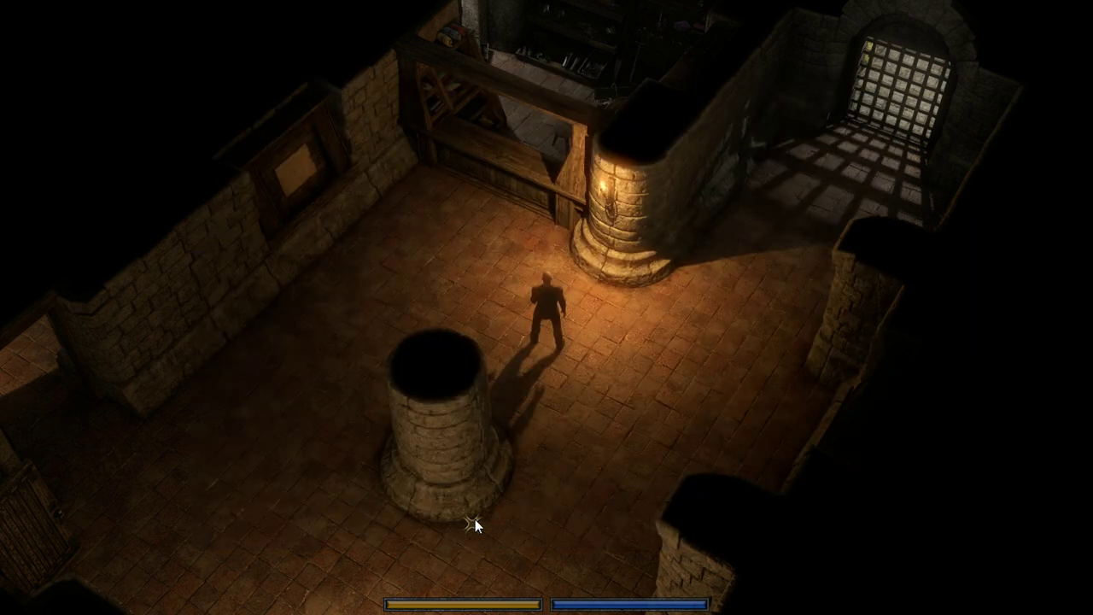
key("alt+Tab")
left_click(644, 113)
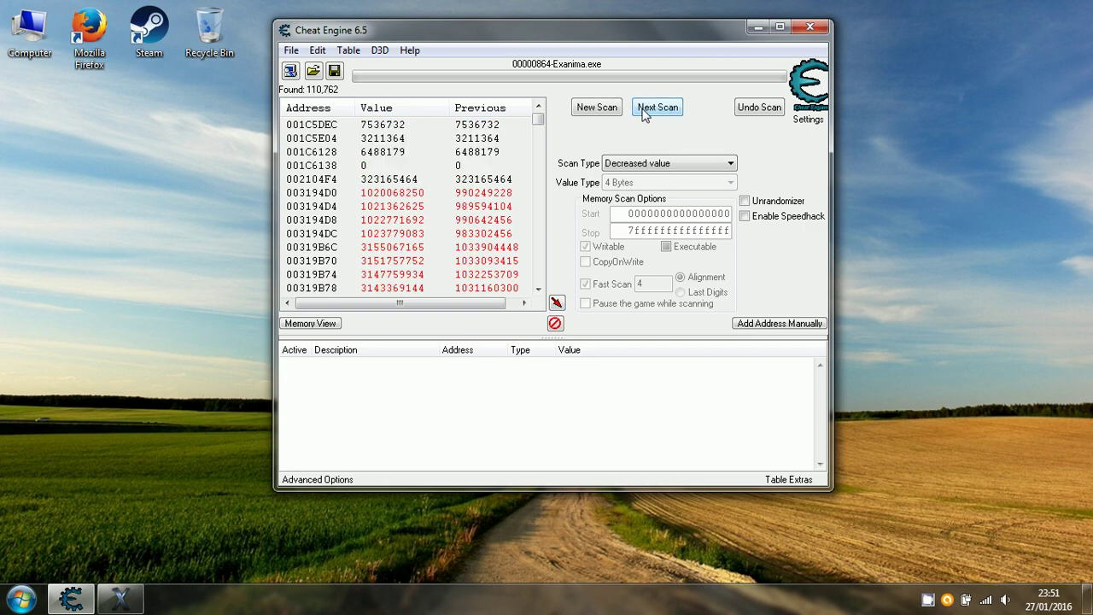
- Buy the red-and-brown hood from the merchant in Exanima and run another Decreased value scan in Cheat Engine
key("alt+Tab")
left_click(518, 205)
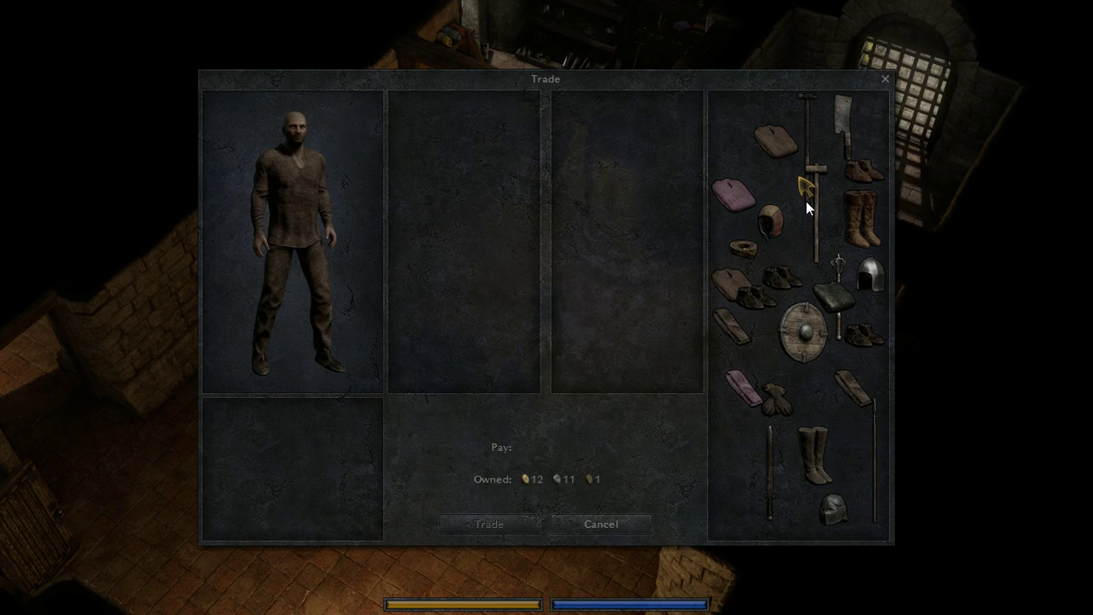
left_click_drag(768, 217, 587, 209)
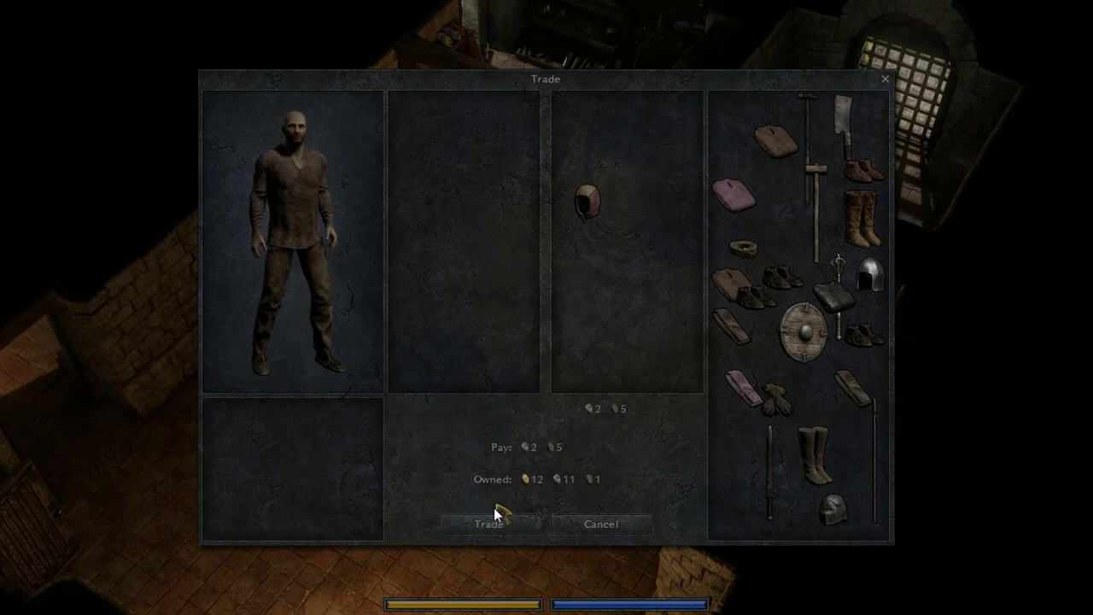
left_click(490, 520)
key("alt+Tab")
left_click(651, 111)
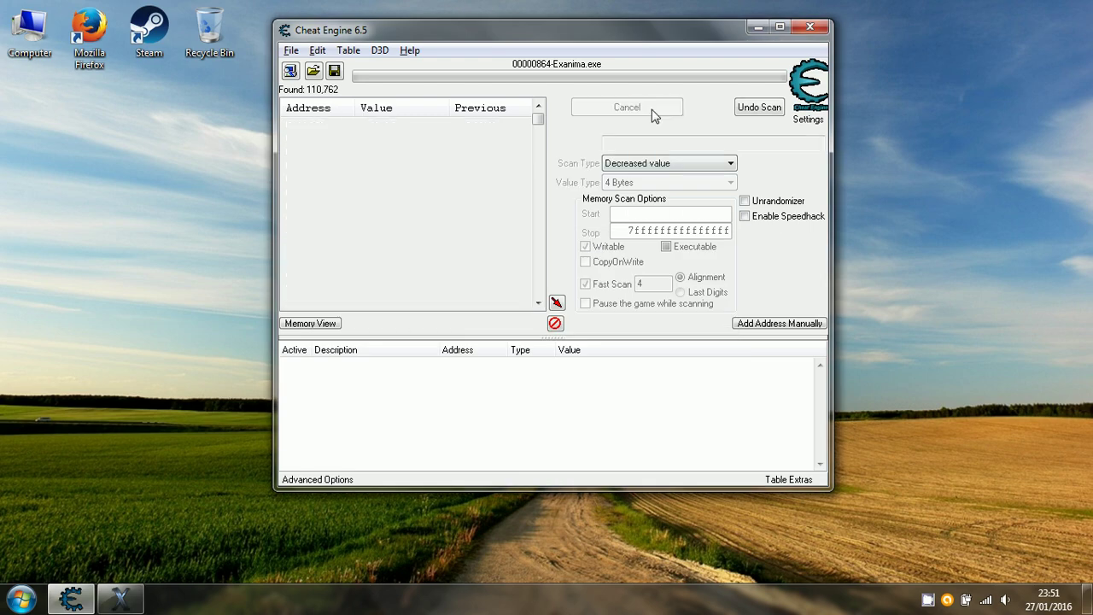
- Buy the cleaver from the merchant in Exanima and repeat the Decreased value scan in Cheat Engine
key("alt+Tab")
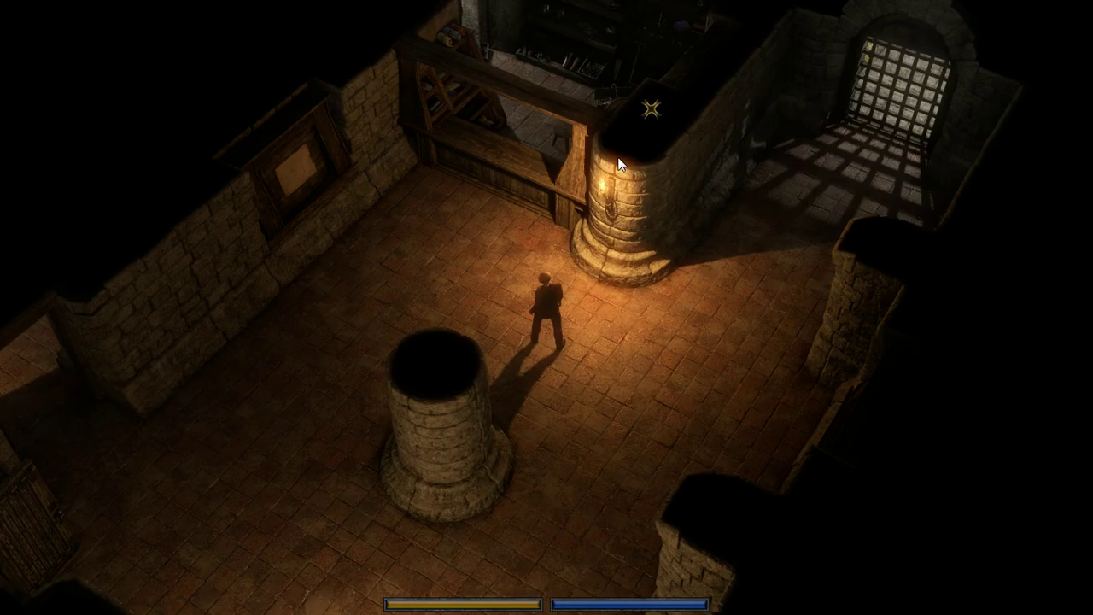
left_click(524, 125)
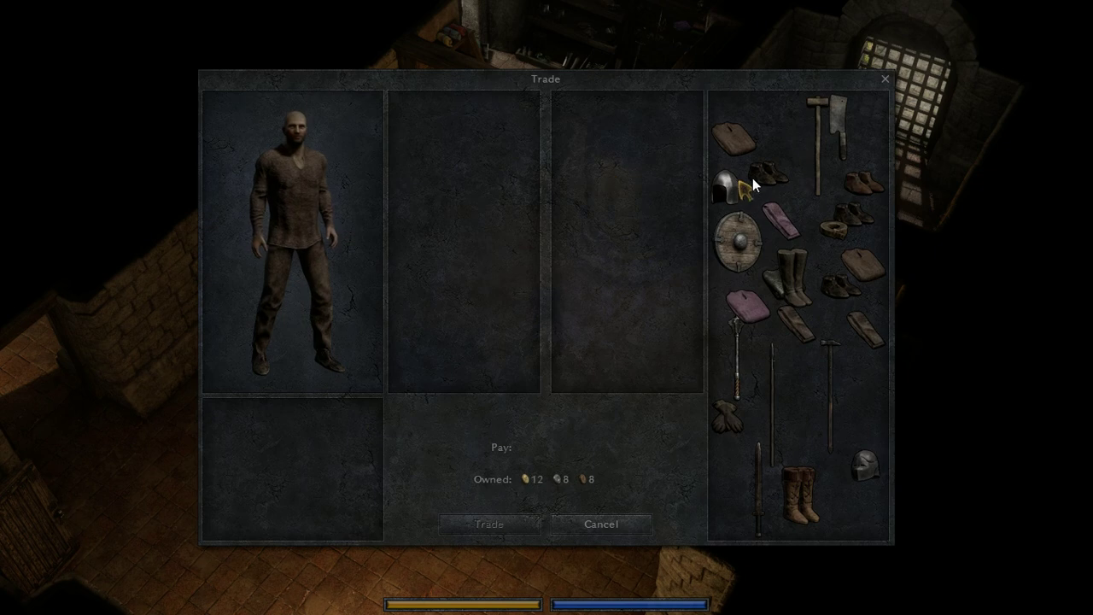
left_click_drag(761, 151, 661, 181)
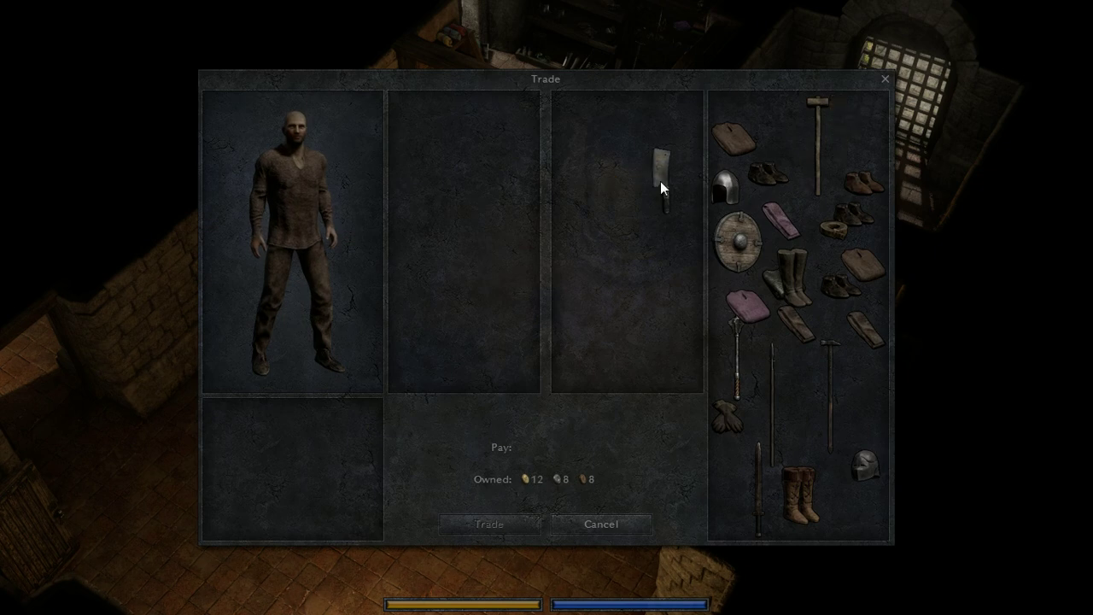
left_click(488, 525)
key("alt+Tab")
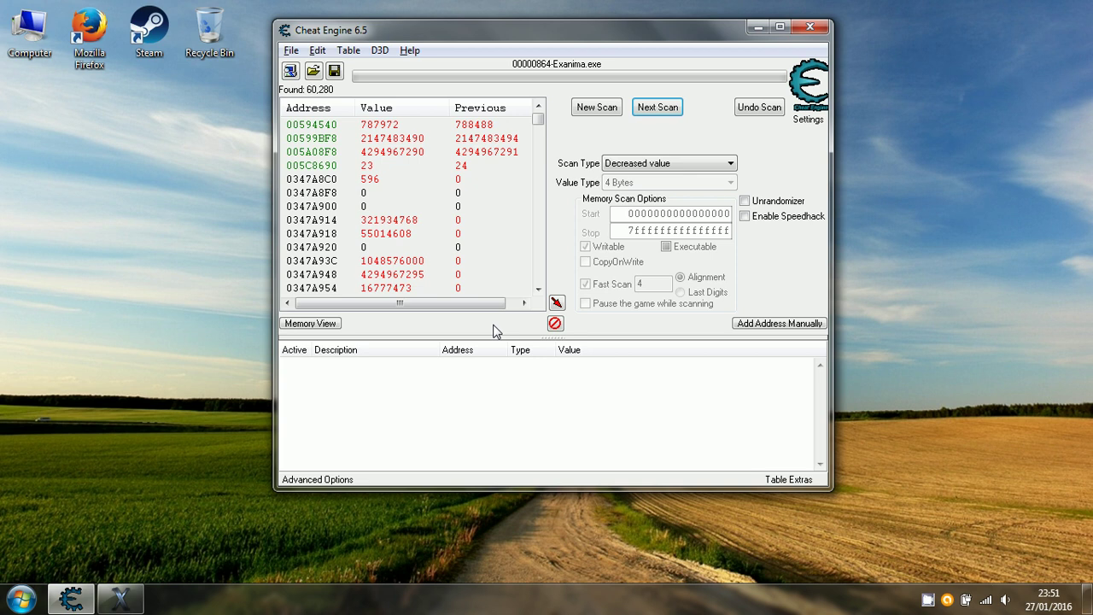
left_click(654, 109)
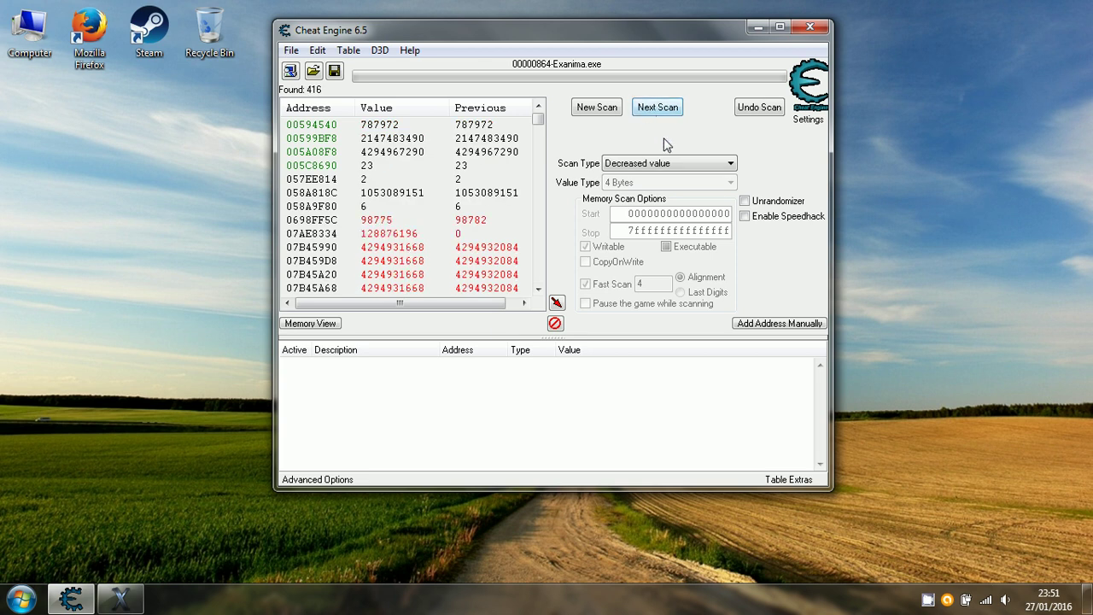
- Buy the gloves from the merchant in Exanima and narrow the Cheat Engine addresses with another Decreased value scan
key("alt+Tab")
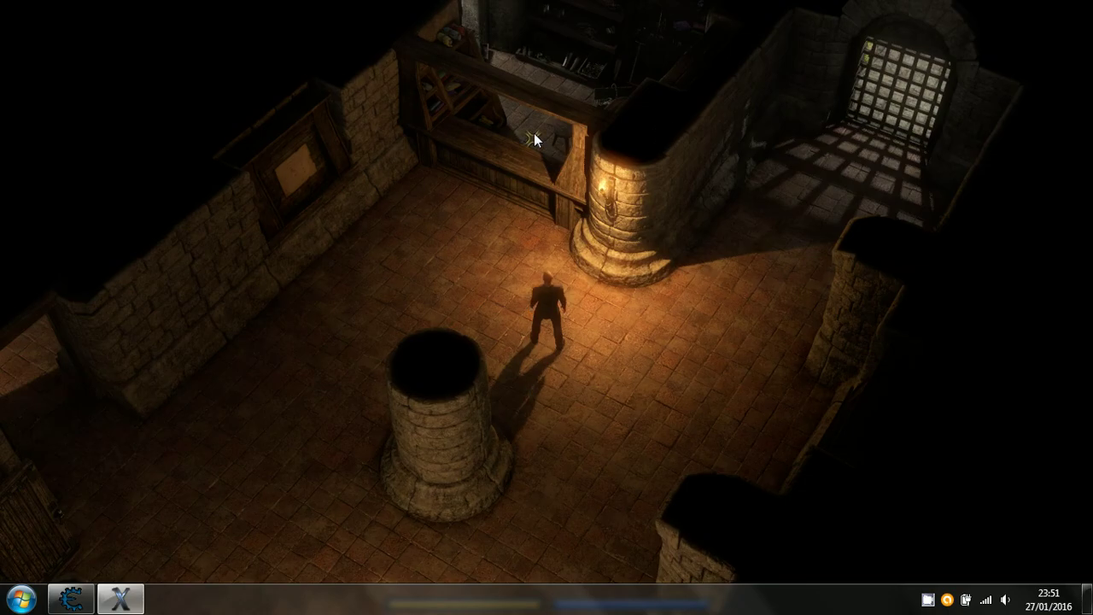
left_click(534, 135)
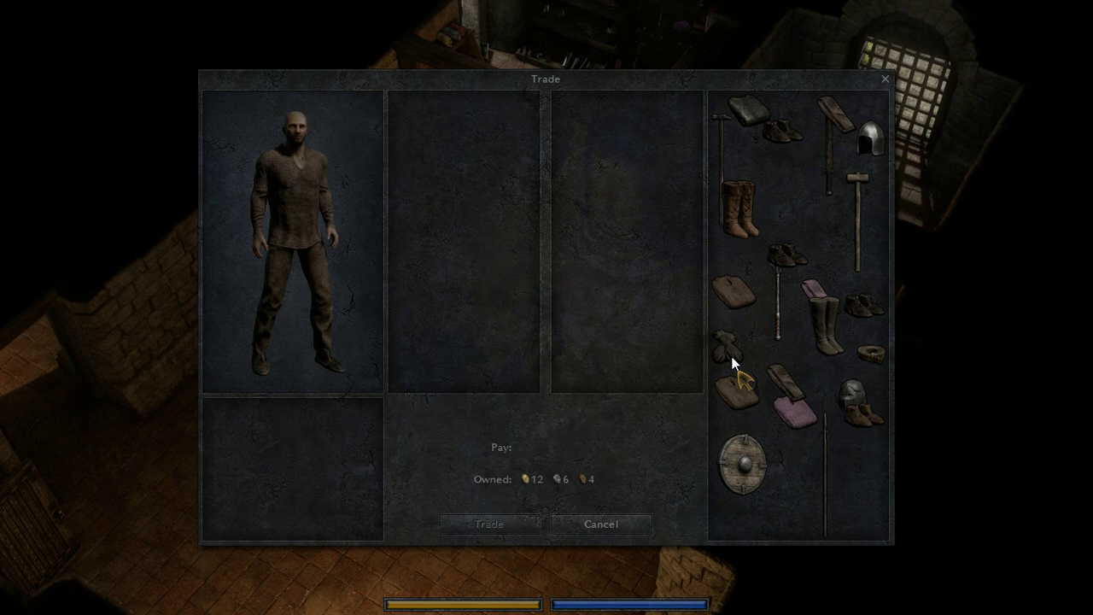
left_click_drag(710, 341, 657, 290)
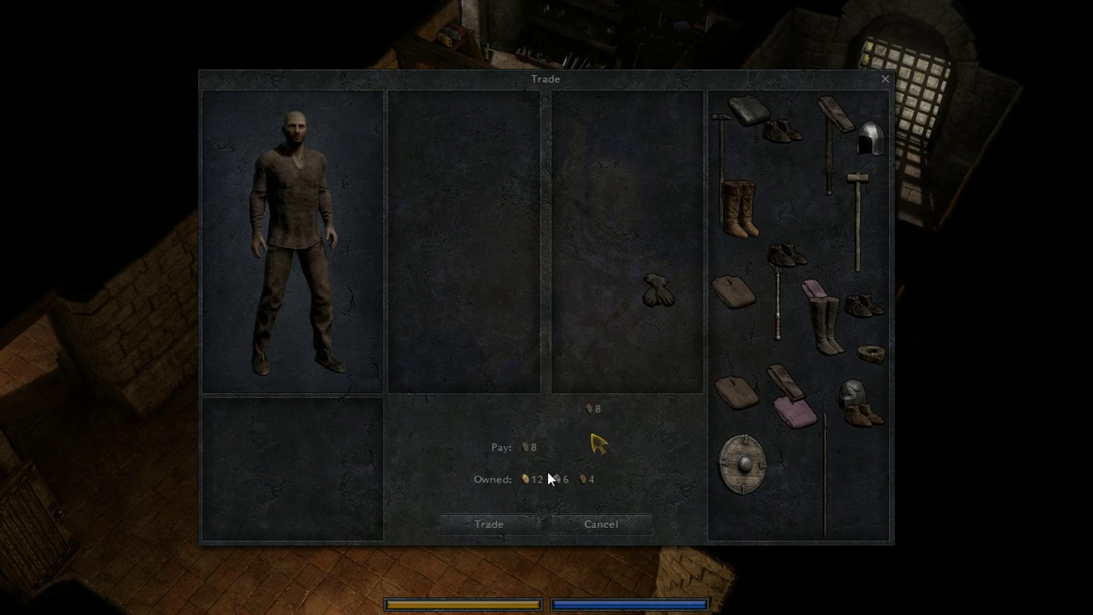
left_click(498, 521)
key("alt+Tab")
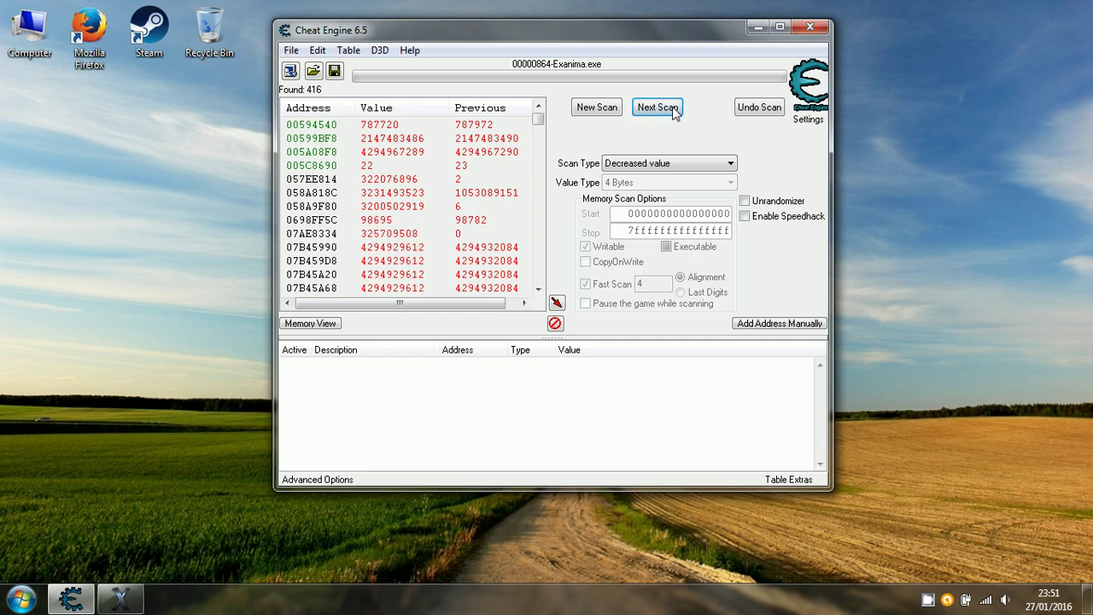
left_click(673, 111)
- Switch to Exanima, open trading and buy the tall grey boots from the merchant
key("alt+Tab")
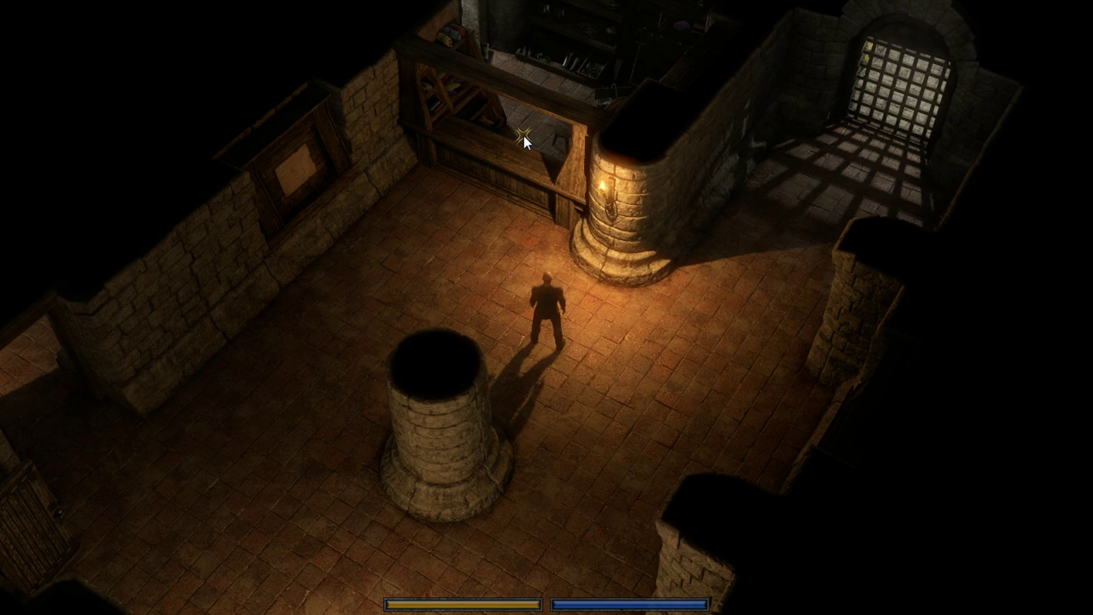
left_click(524, 136)
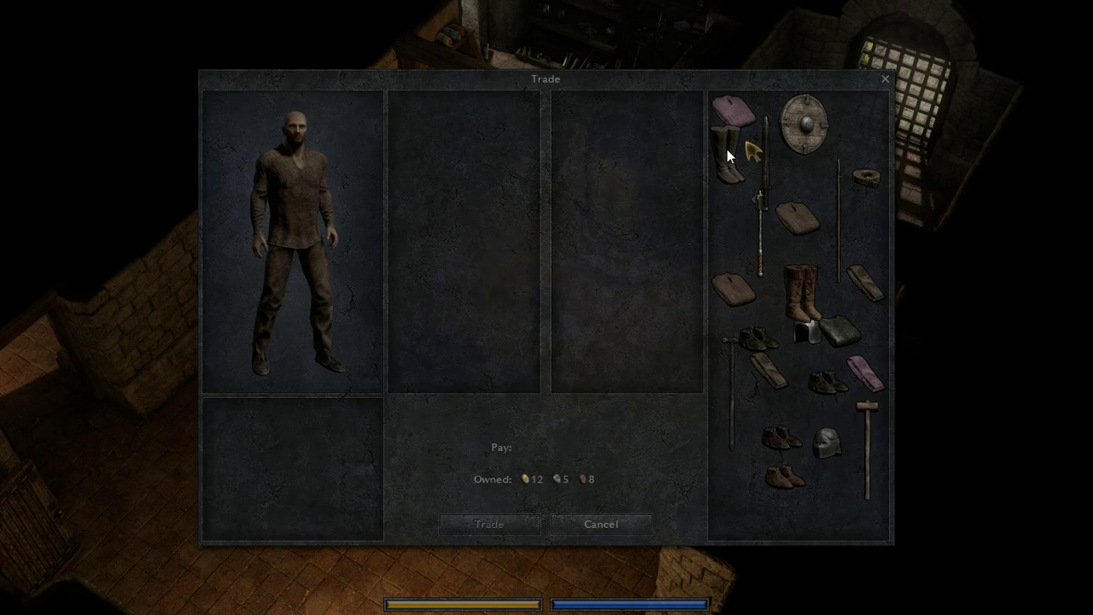
left_click_drag(727, 153, 634, 179)
left_click(492, 524)
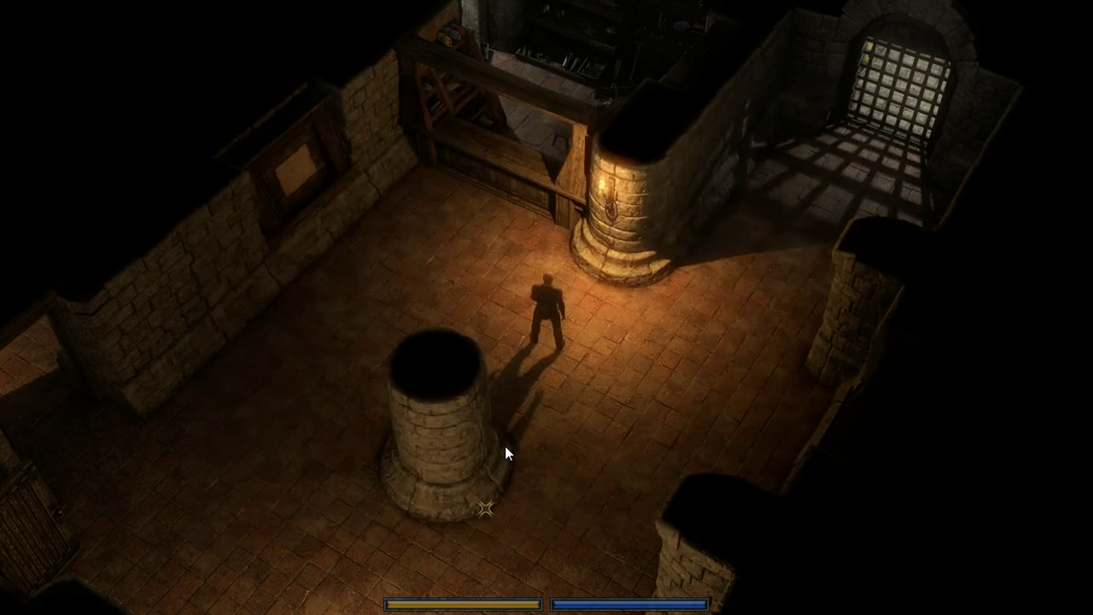
- Switch to Cheat Engine, run another Decreased value scan and add address 00594540 to the address list
key("alt+Tab")
left_click(654, 111)
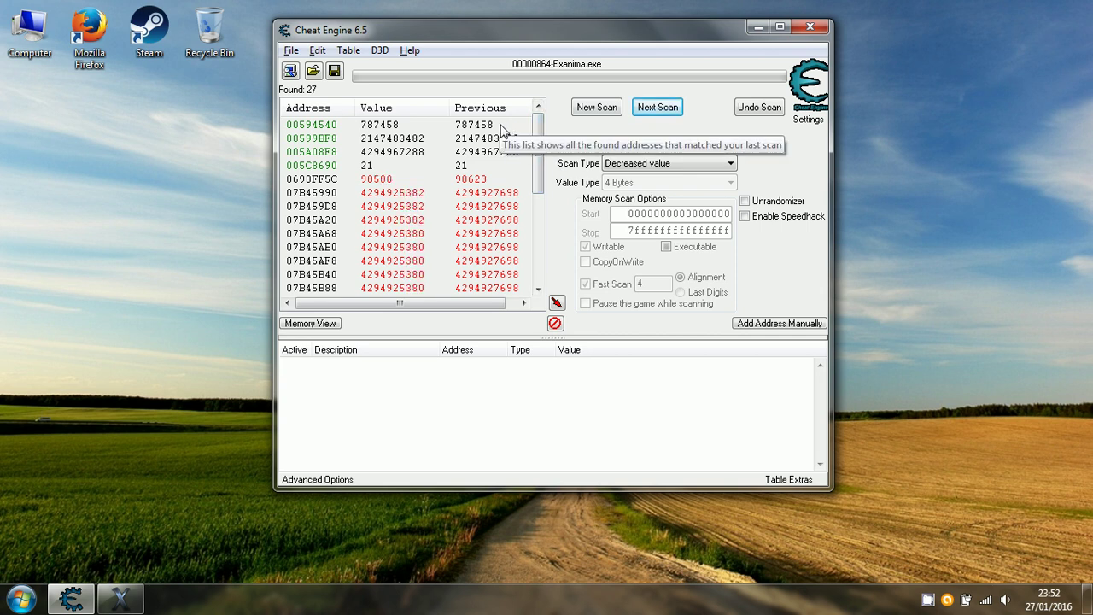
key("alt+Tab")
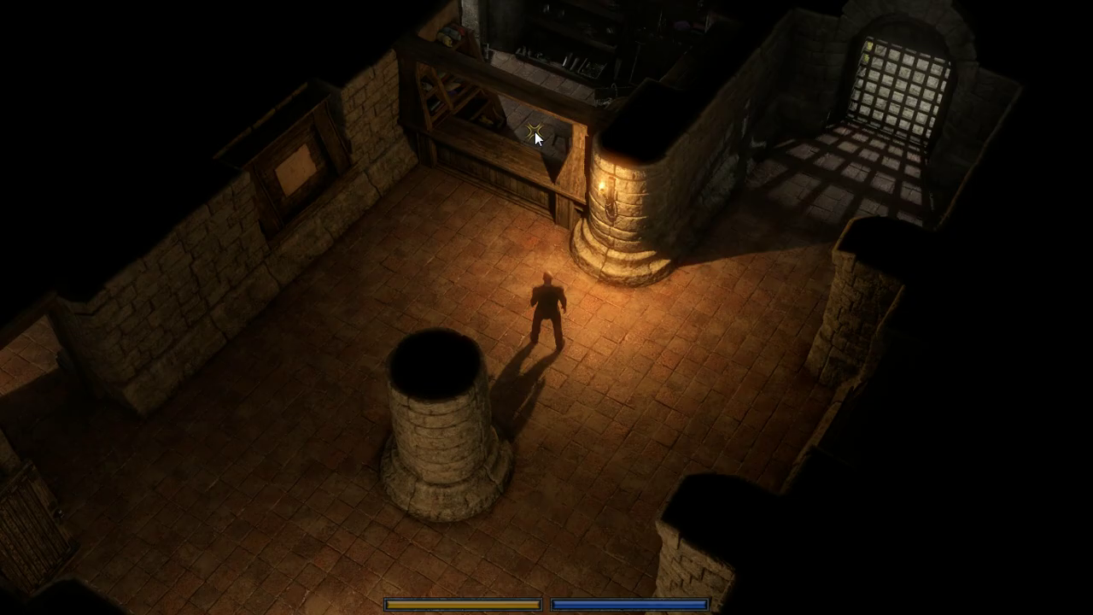
key("alt+Tab")
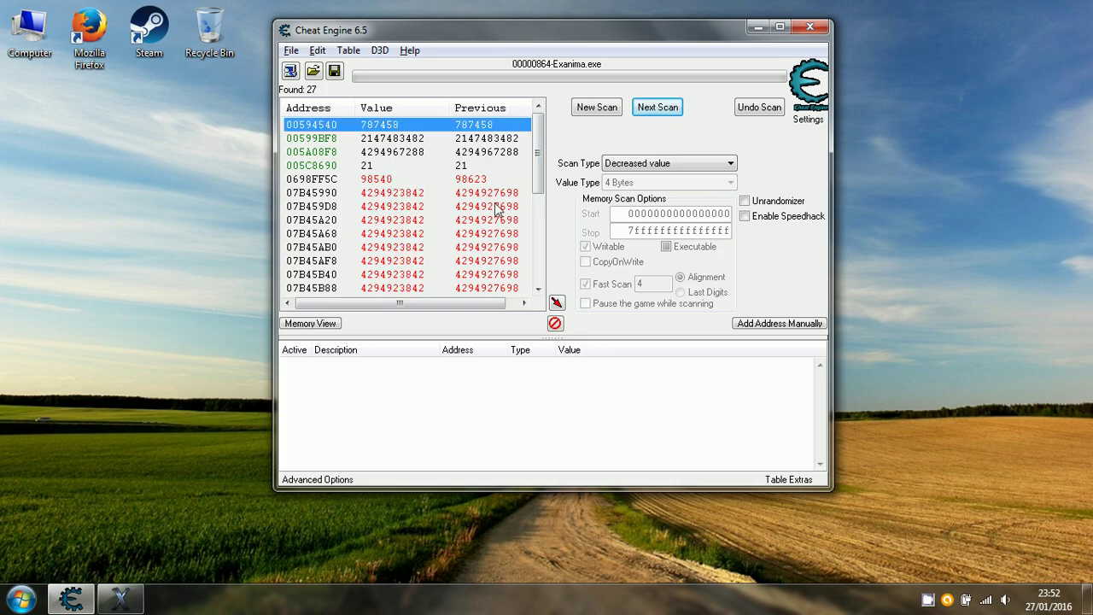
key("Return")
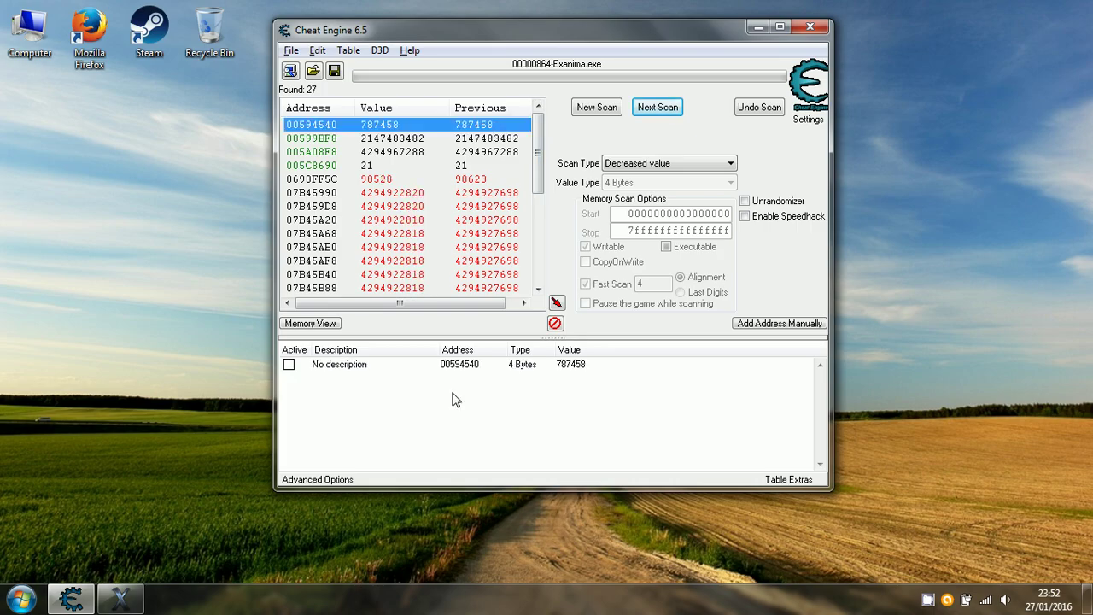
- Buy the thin pole weapon from the merchant in Exanima and run another Decreased value scan in Cheat Engine
key("alt+Tab")
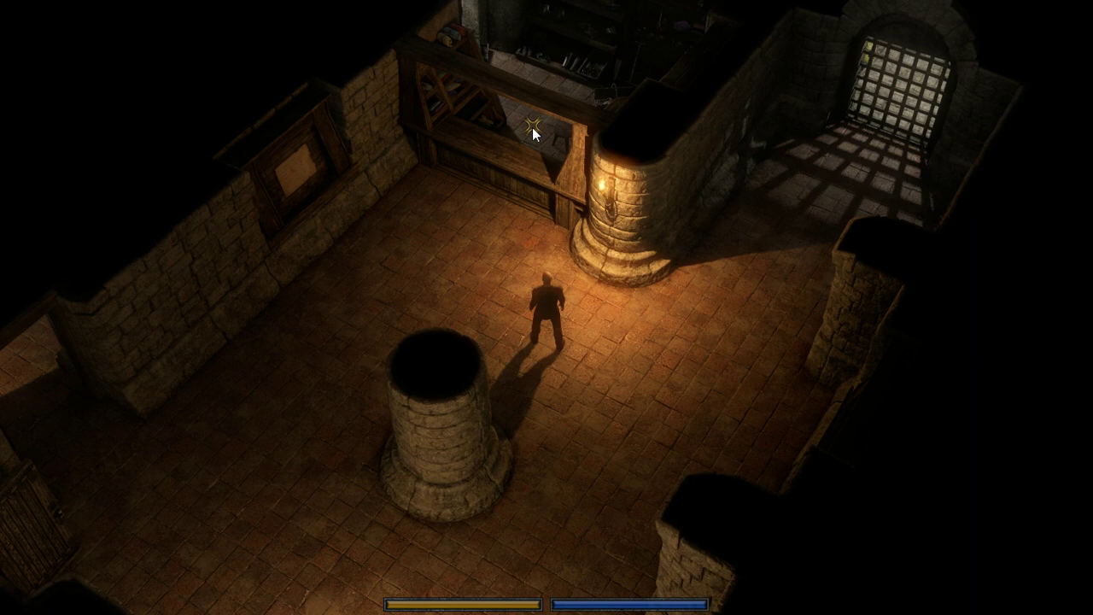
left_click(532, 127)
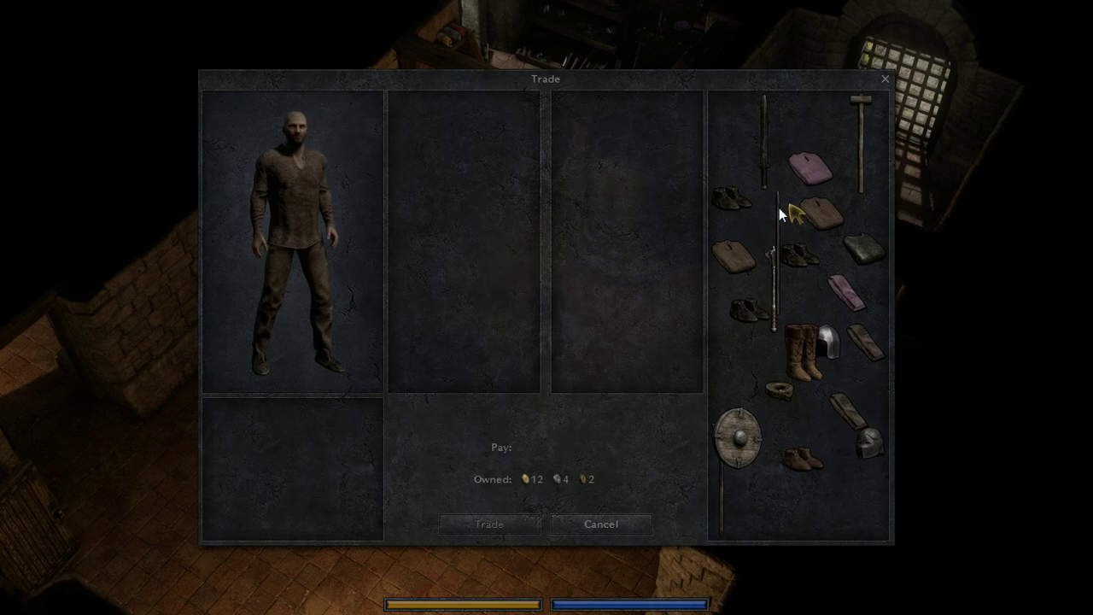
left_click_drag(774, 209, 539, 321)
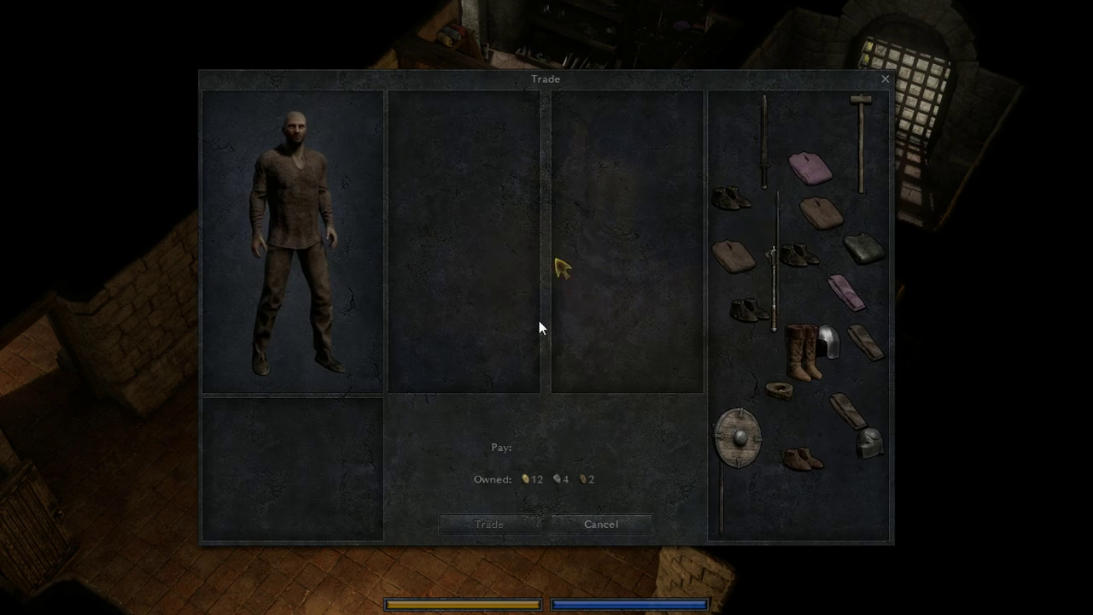
left_click_drag(780, 198, 637, 246)
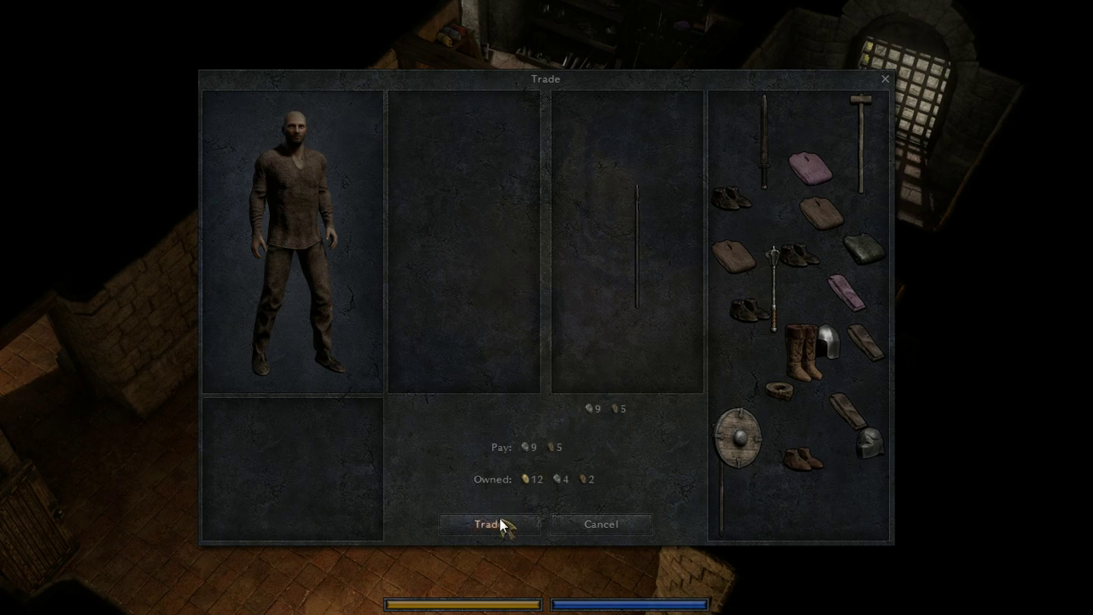
left_click(500, 520)
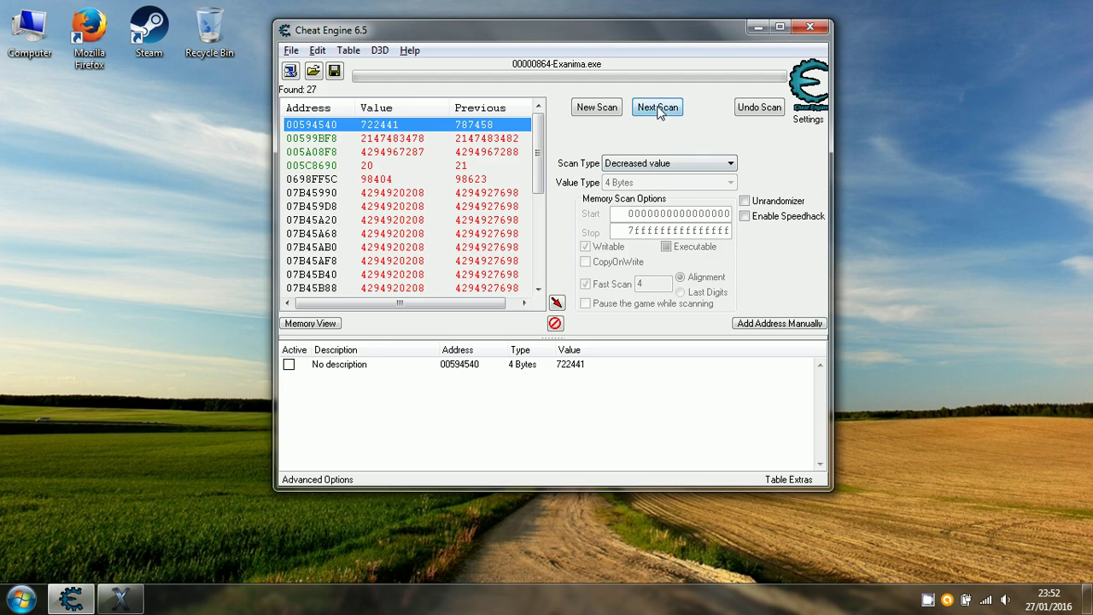
left_click(658, 109)
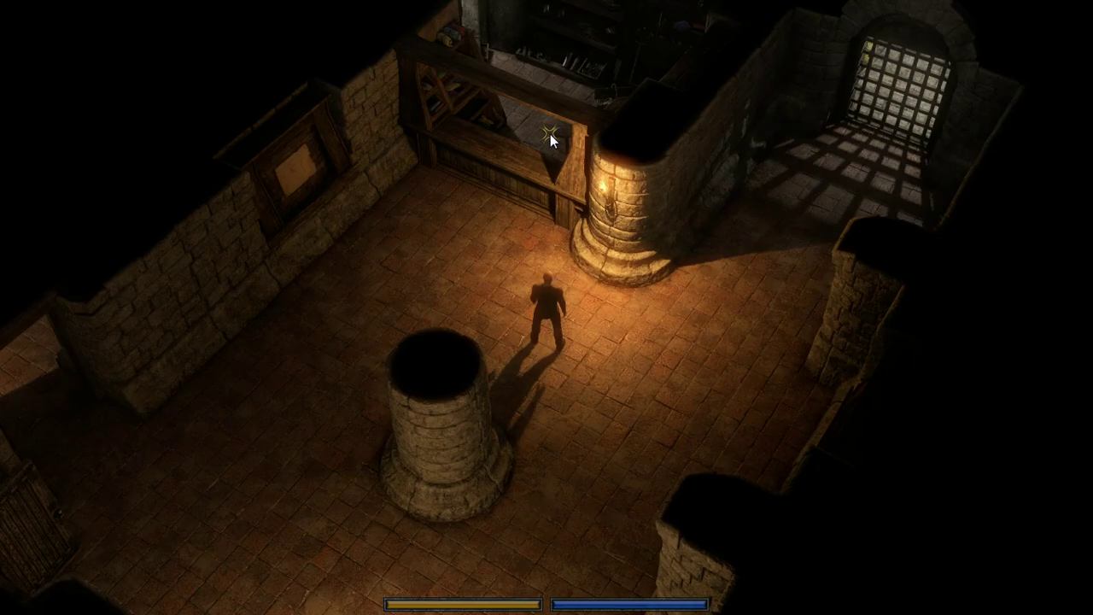
- Buy the folded purple trousers from the merchant in Exanima and repeat the Decreased value scan in Cheat Engine
left_click(550, 134)
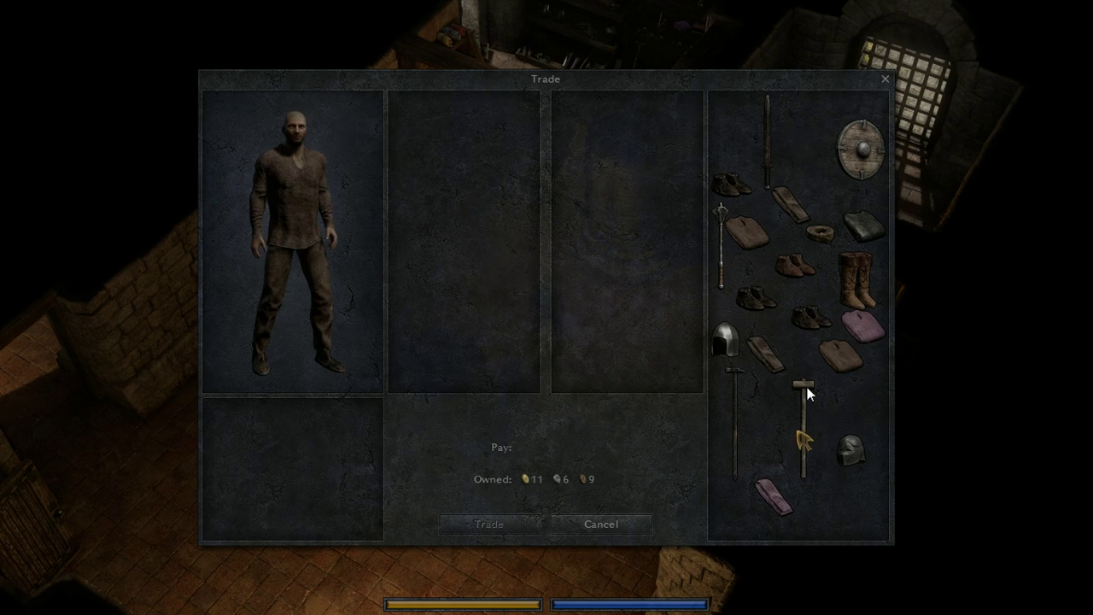
left_click_drag(763, 486, 644, 273)
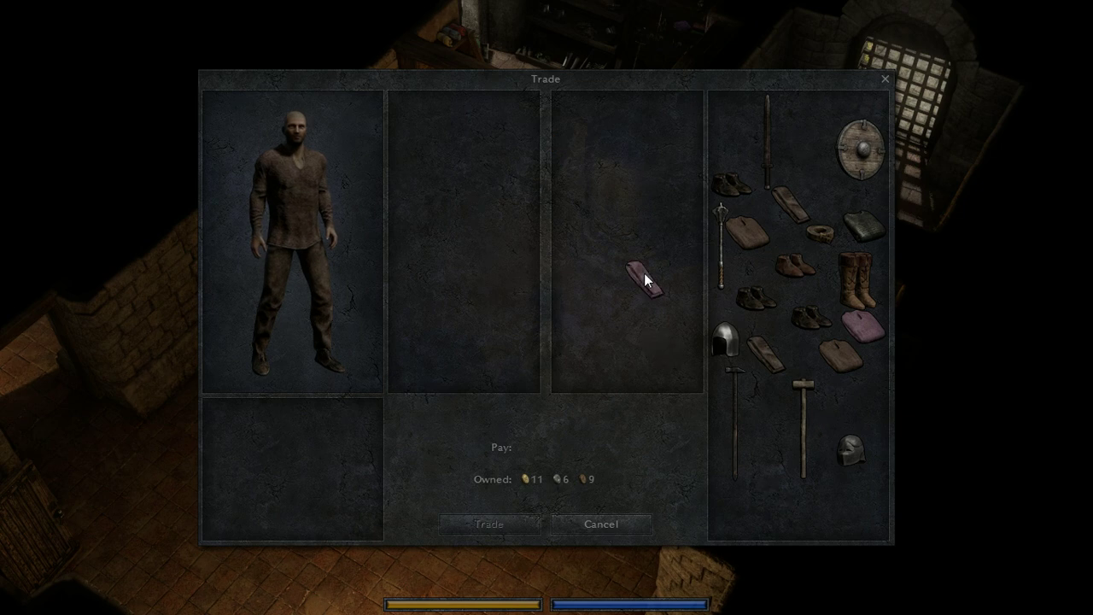
left_click(524, 520)
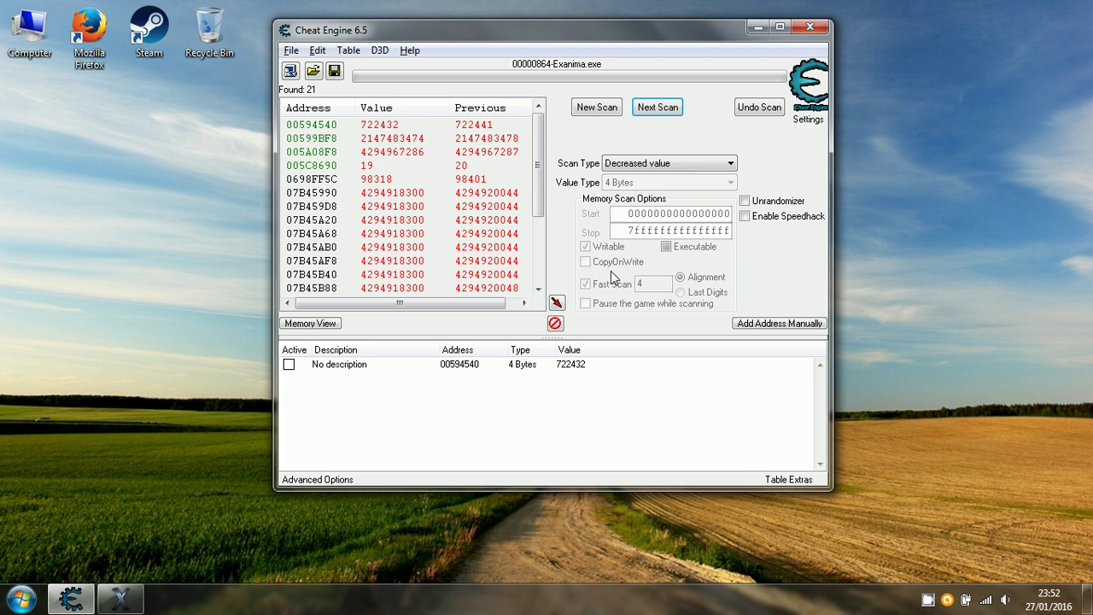
left_click(660, 108)
- Switch to Exanima and enter the Inept-tier Pugilism match from the match board on the wall
key("alt+Tab")
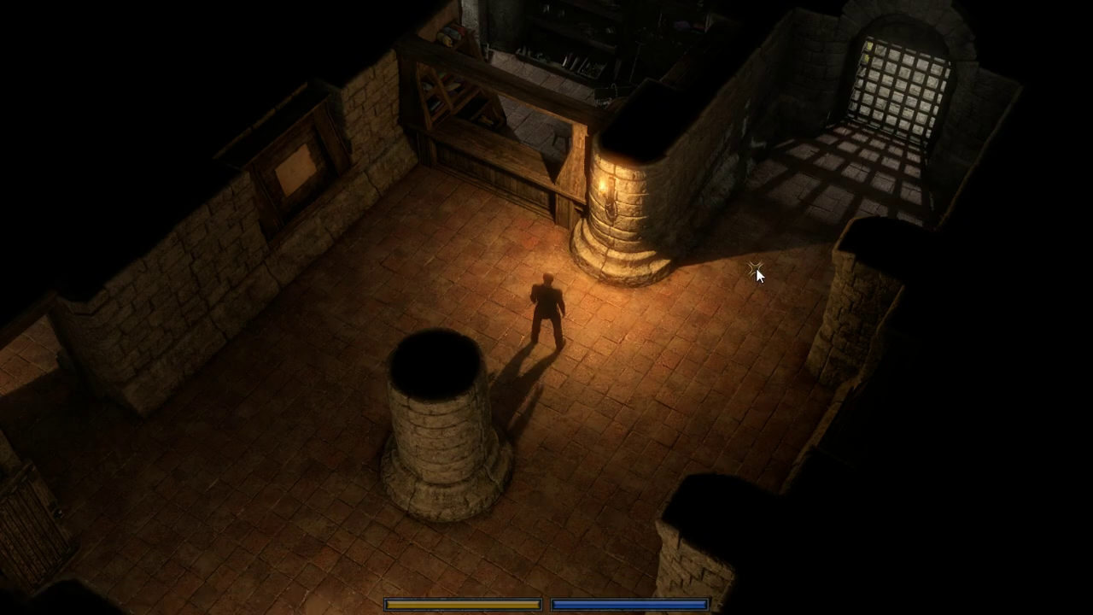
key("e")
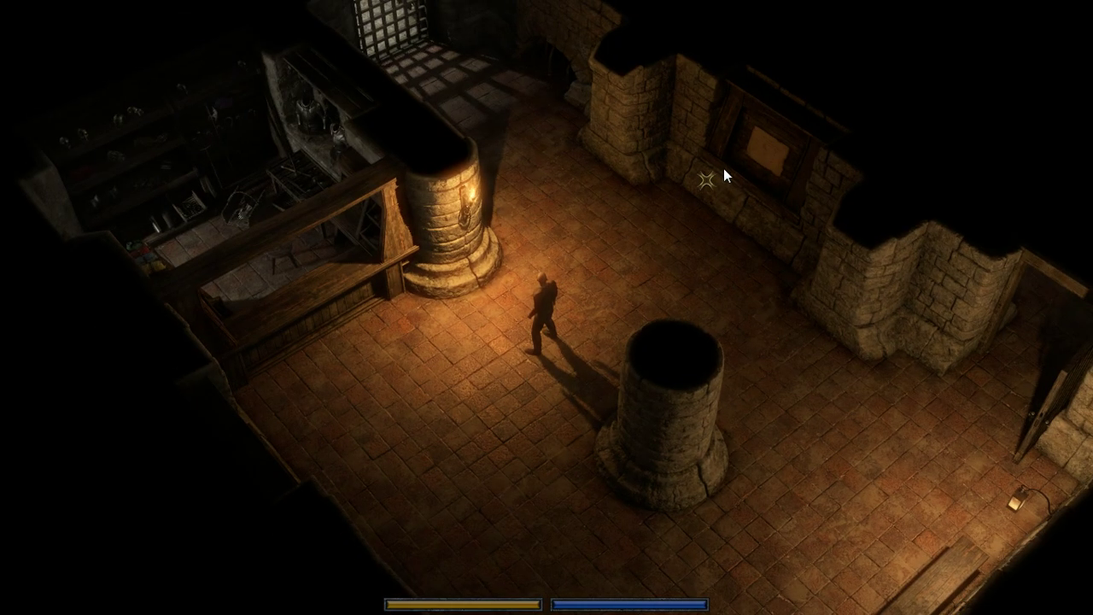
left_click(768, 152)
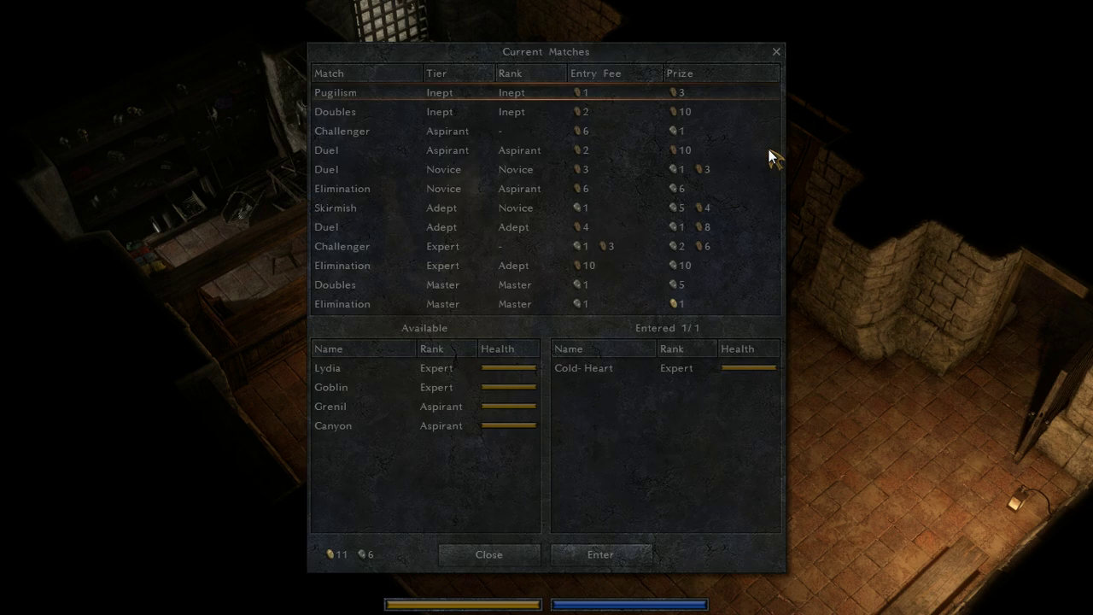
left_click(610, 547)
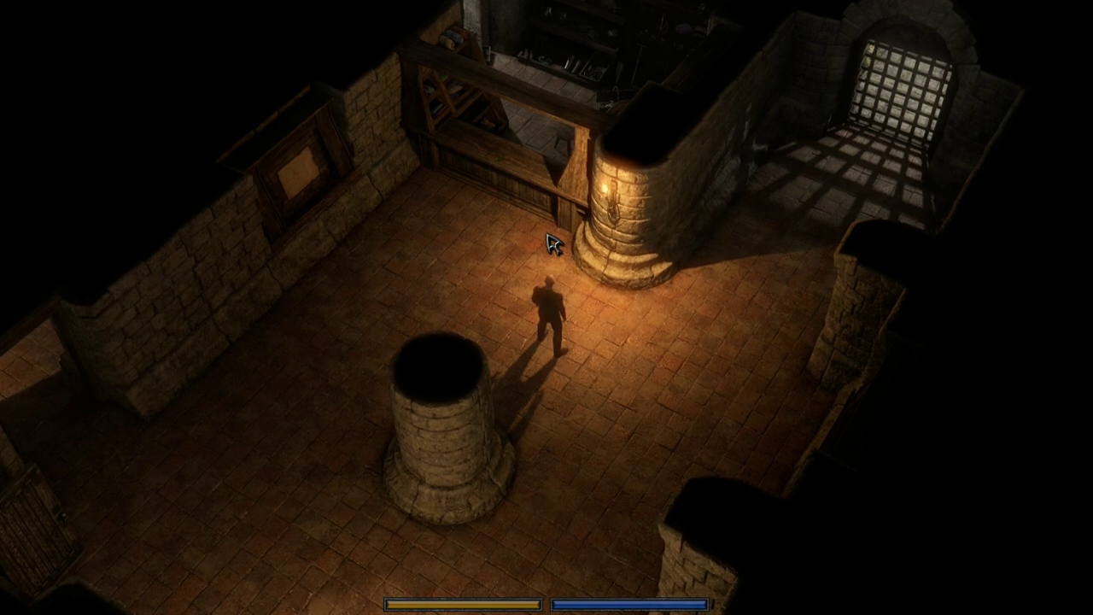
- Switch to Cheat Engine and narrow the addresses with an Increased value scan
key("alt+Tab")
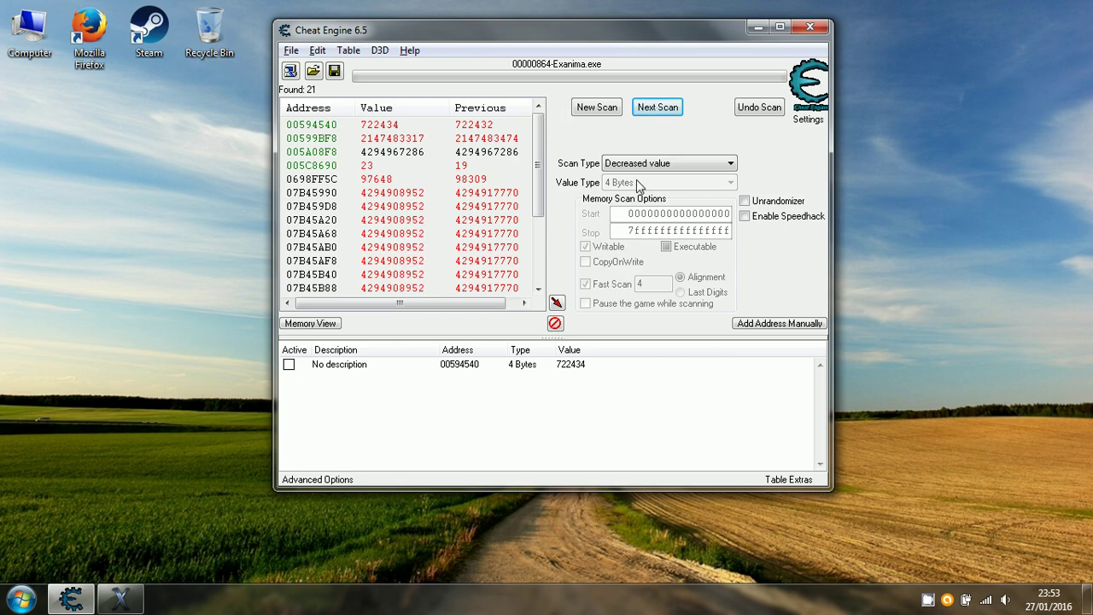
left_click(641, 163)
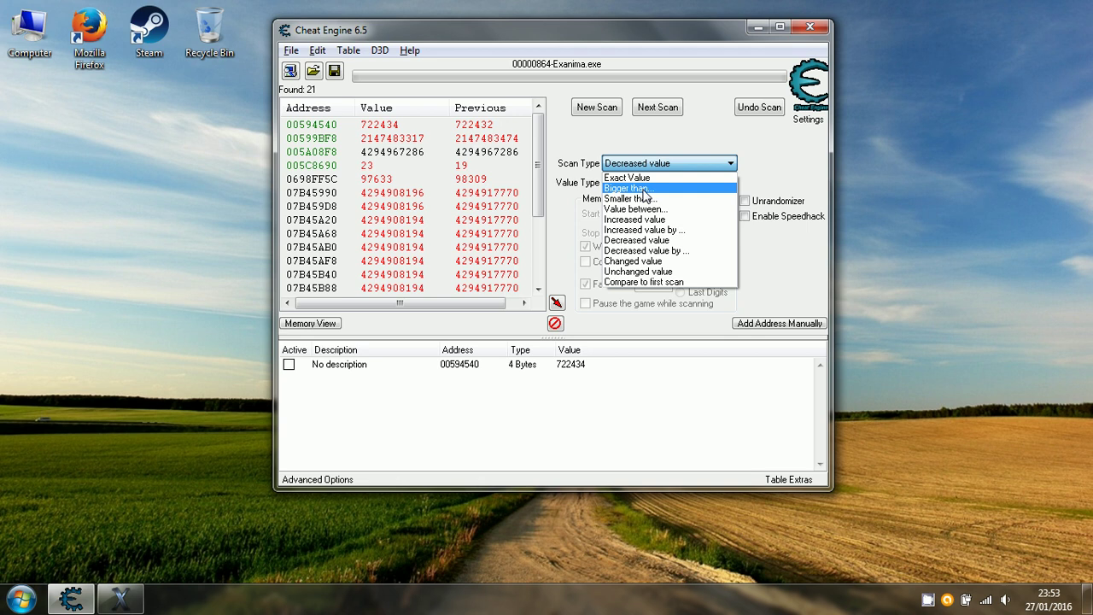
left_click(635, 220)
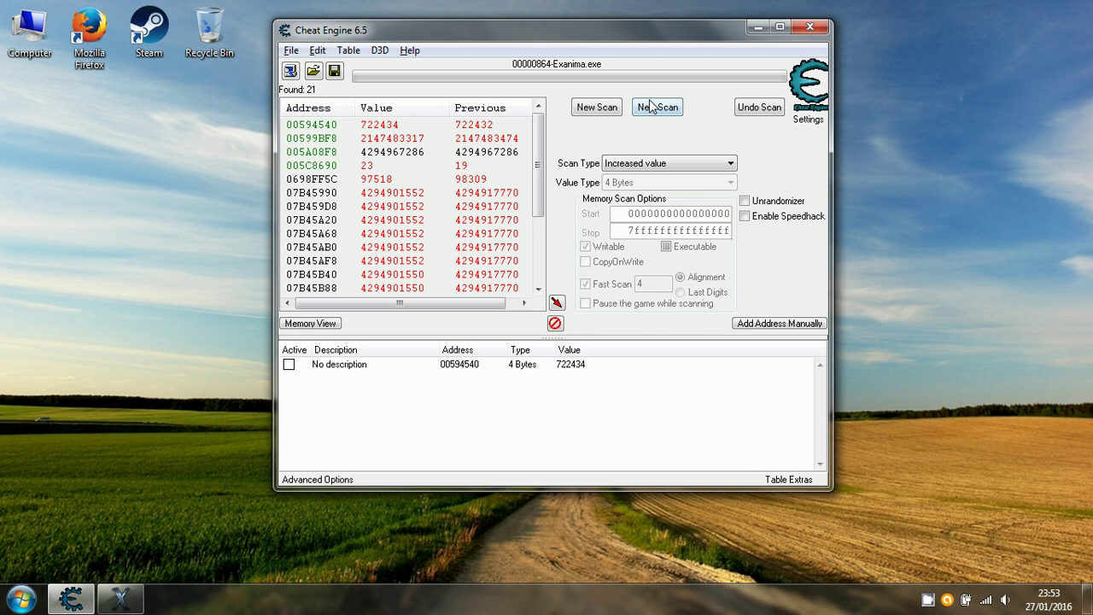
left_click(651, 107)
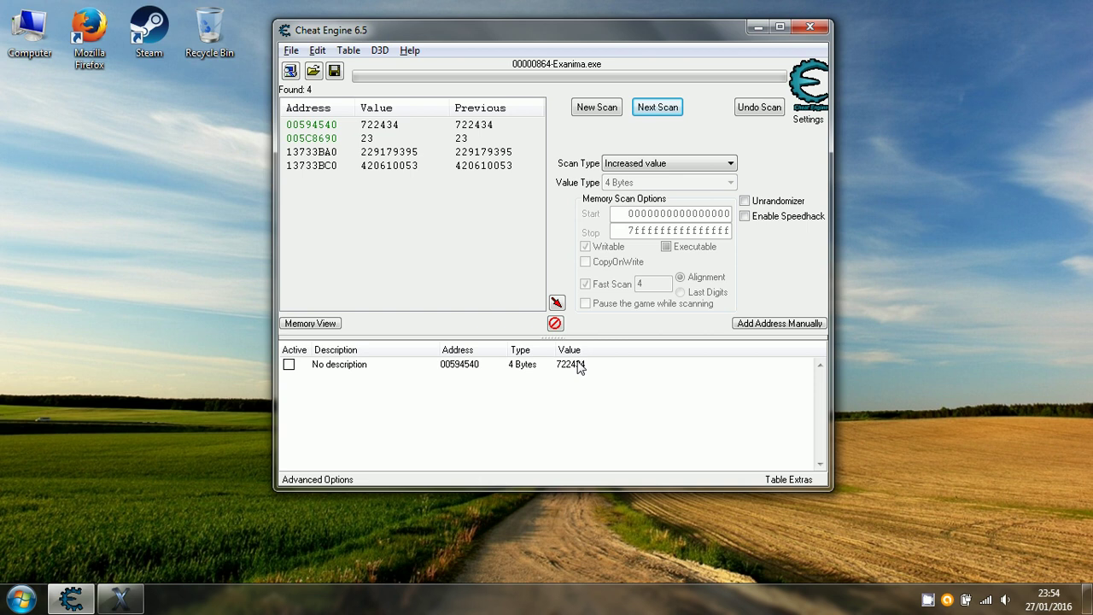
- Switch to Exanima, check the owned coins in the merchant's trade window and close it without trading
mouse_move(137, 604)
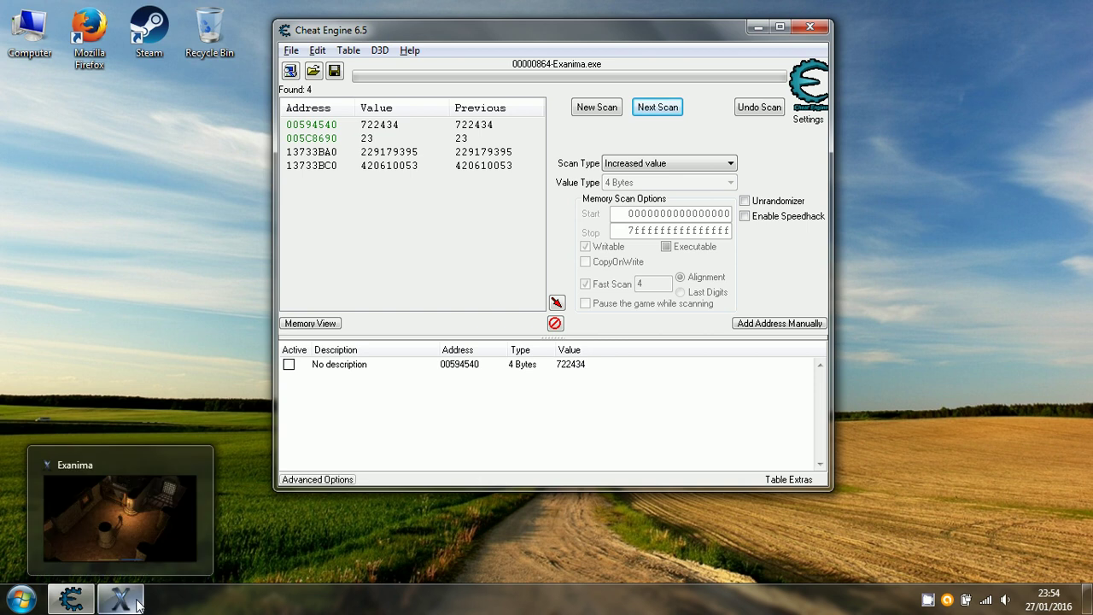
left_click(195, 540)
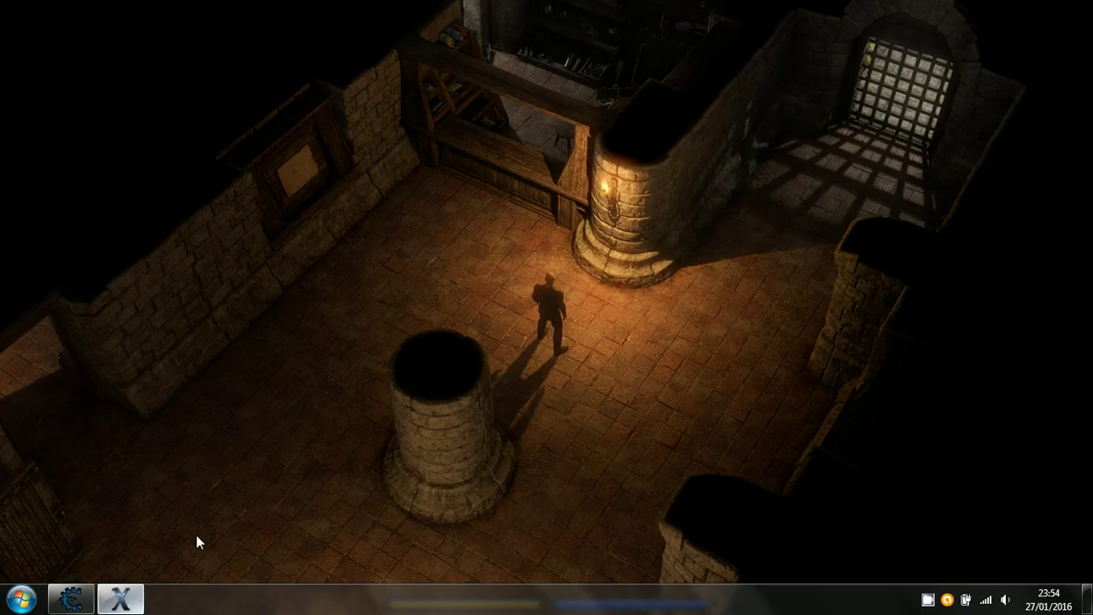
left_click(526, 118)
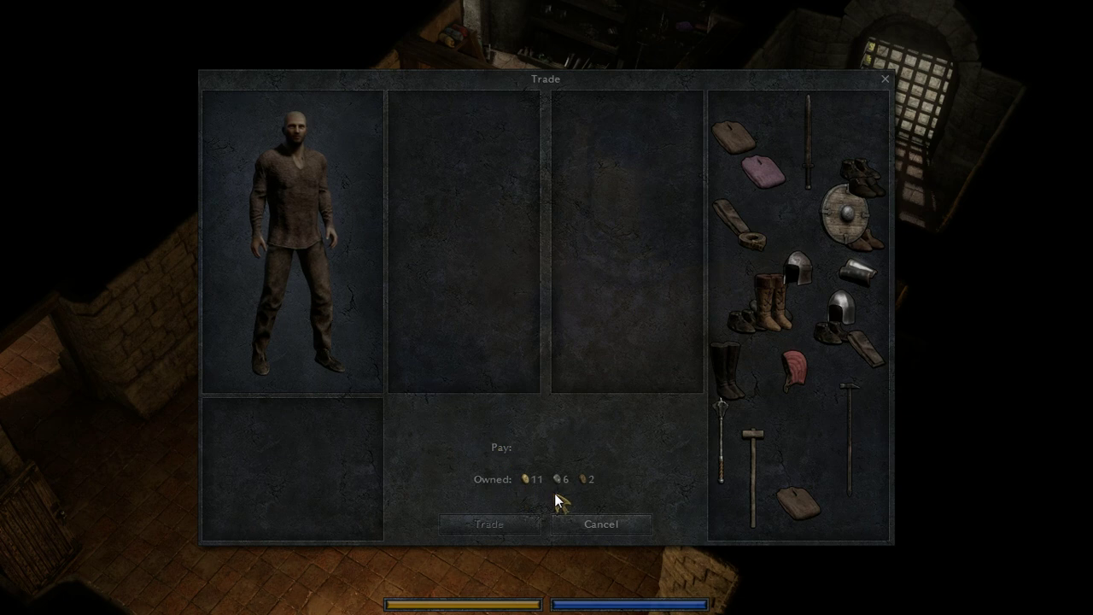
left_click(604, 525)
key("alt+Tab")
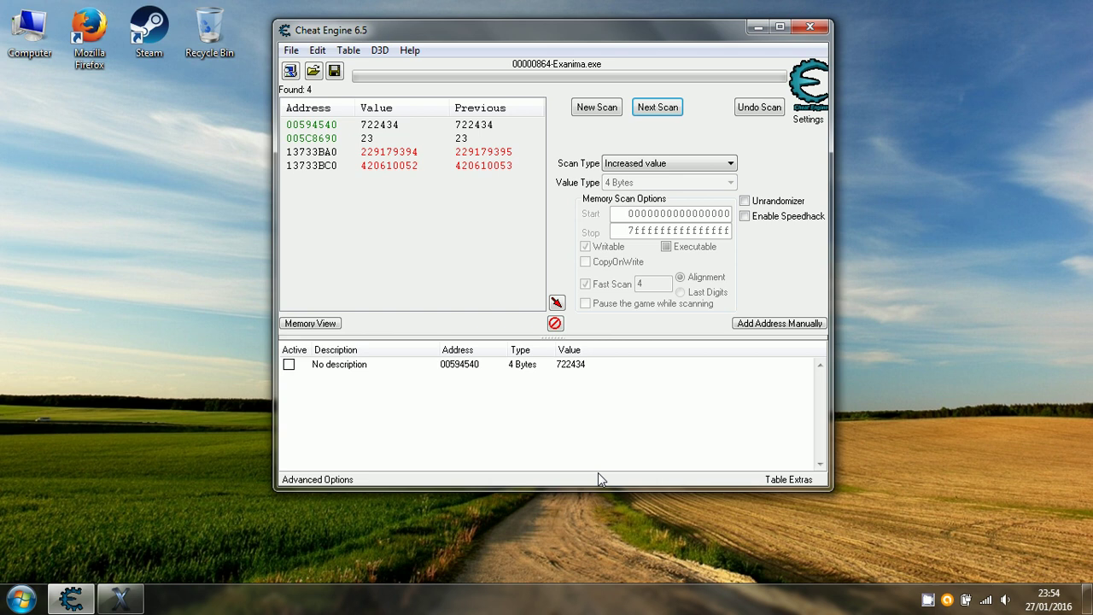
double_click(590, 365)
left_click(539, 325)
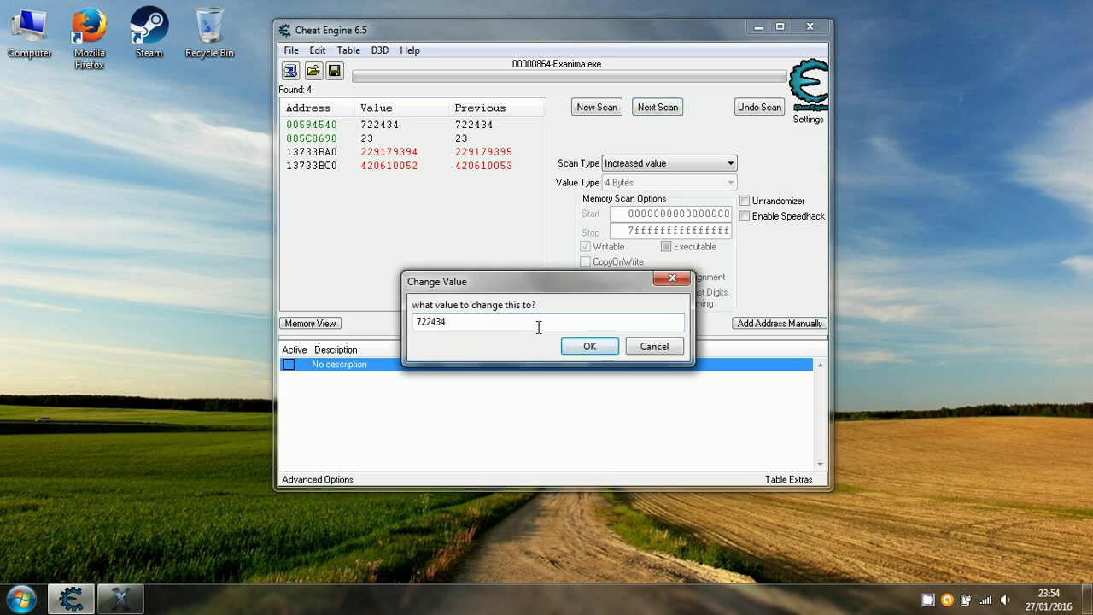
type("000000")
key("Return")
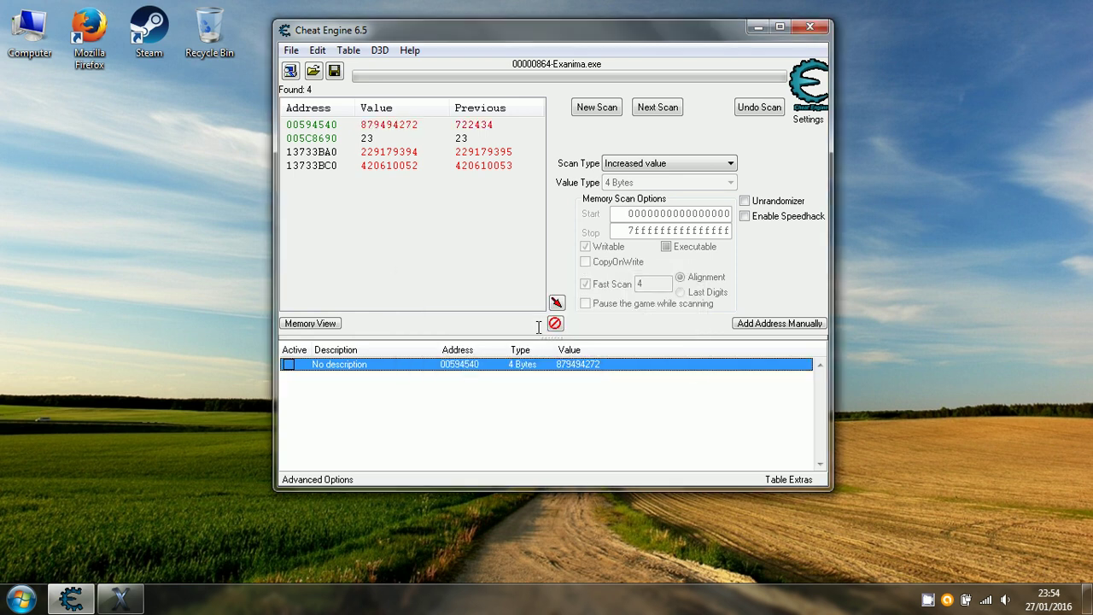
- Return to Exanima, check the modified money in the merchant's trade window and cancel the trade
left_click(133, 598)
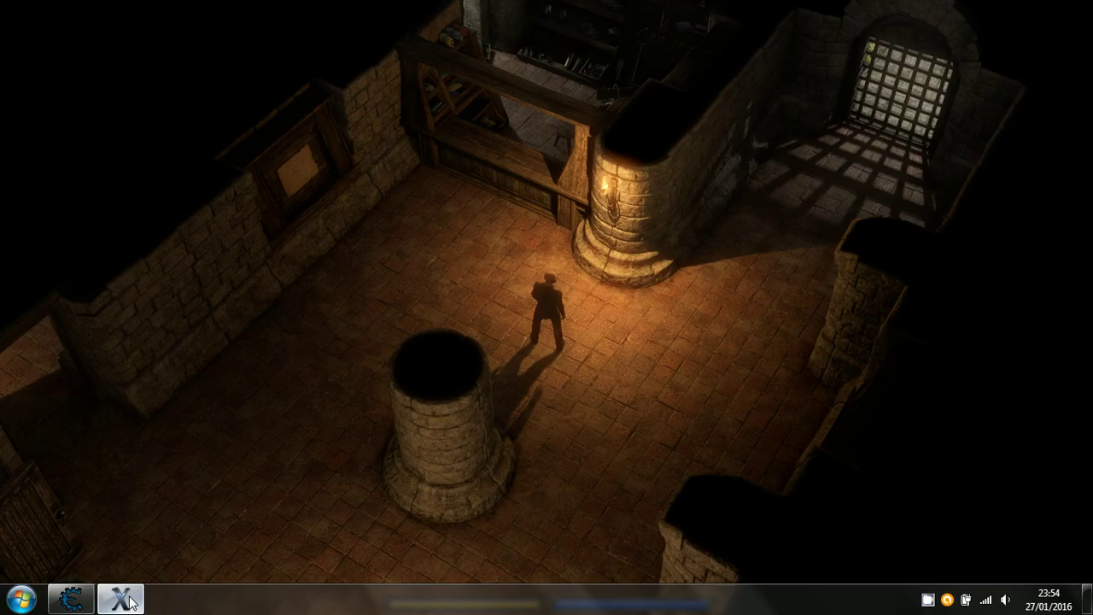
left_click(519, 125)
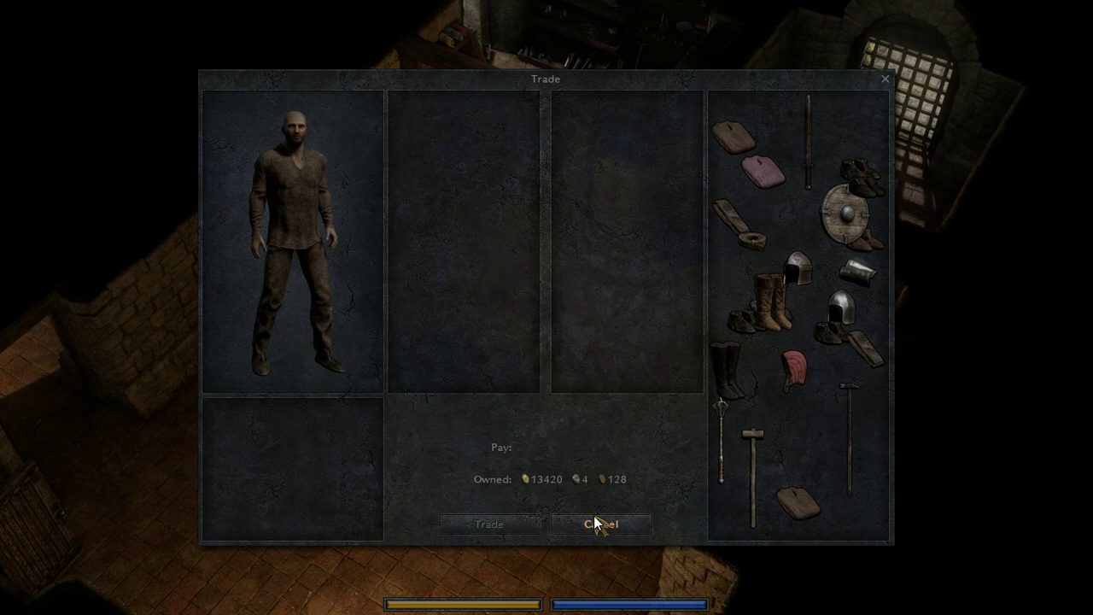
left_click(598, 523)
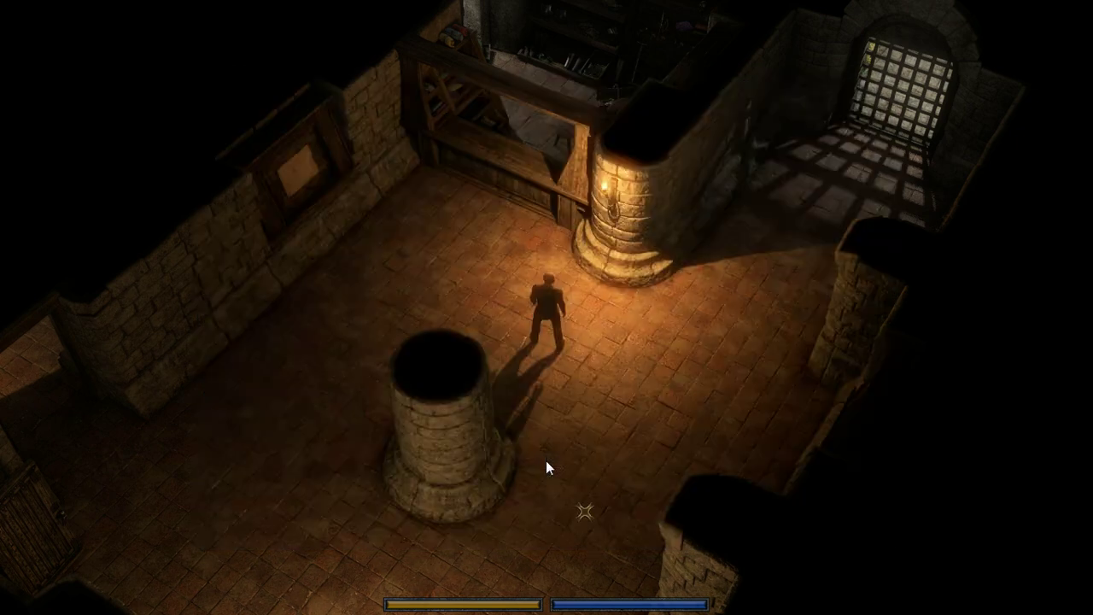
- Switch to Cheat Engine and view the available actions for the saved address 00594540
key("alt+Tab")
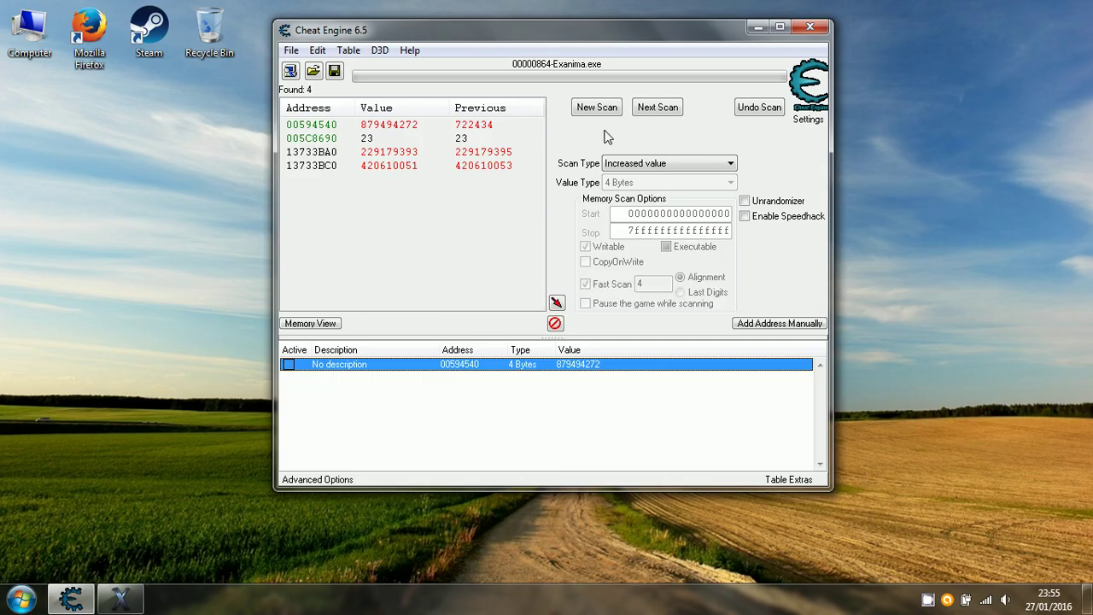
left_click(821, 30)
left_click(653, 301)
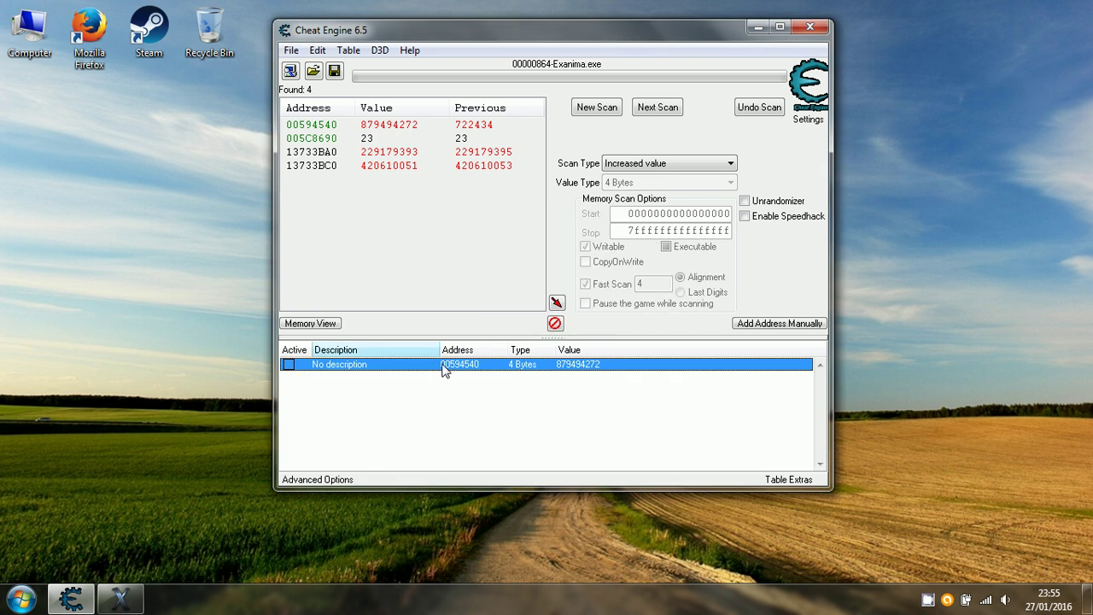
right_click(520, 369)
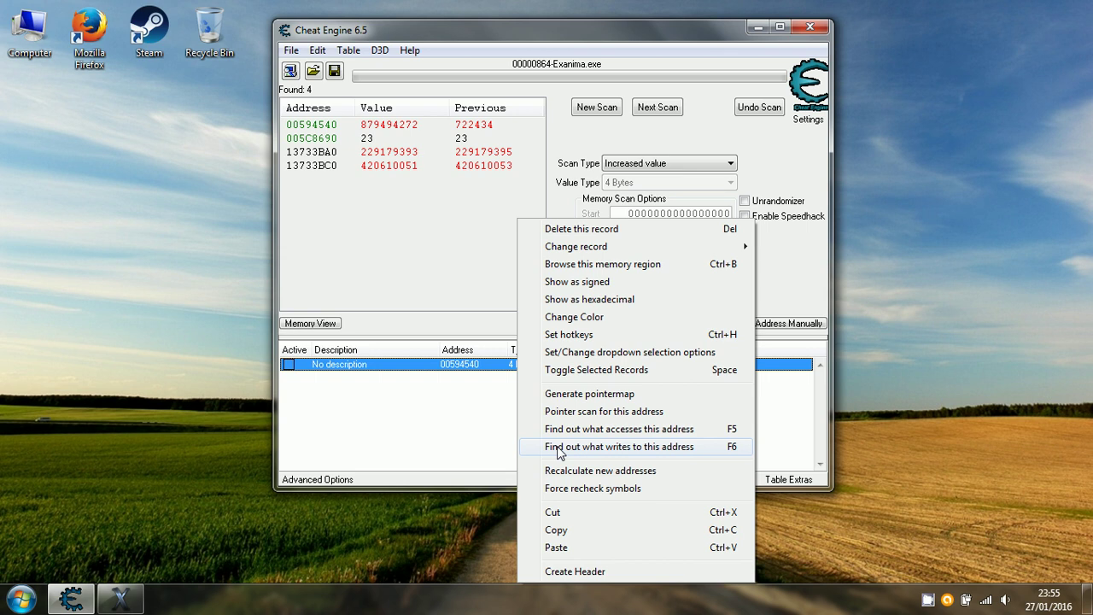
- Close Cheat Engine without saving the changes and return to Exanima
left_click(810, 26)
left_click(810, 27)
left_click(591, 302)
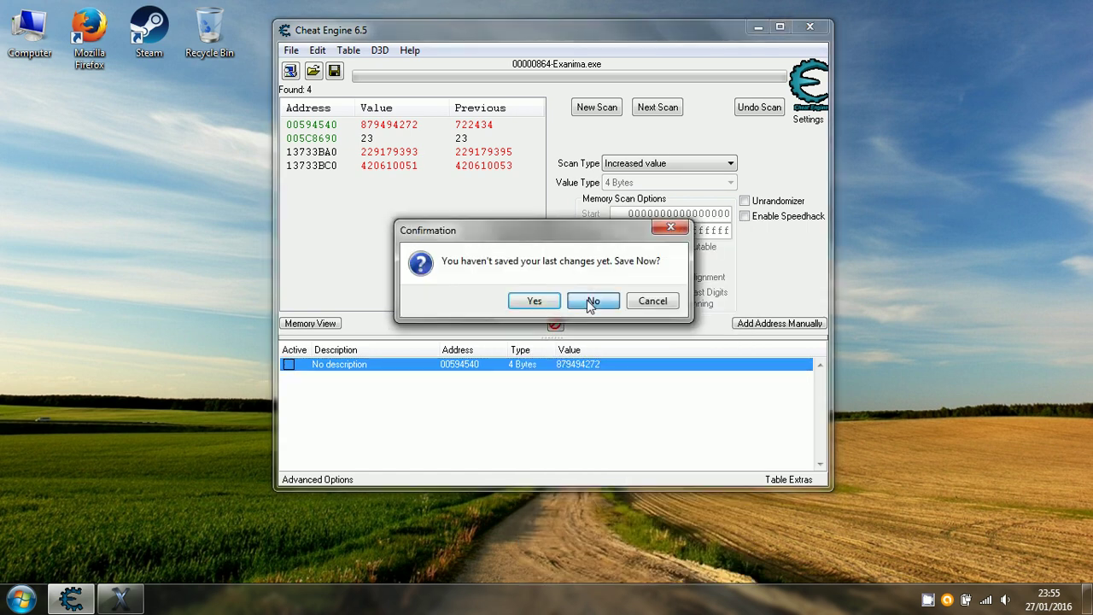
left_click(70, 598)
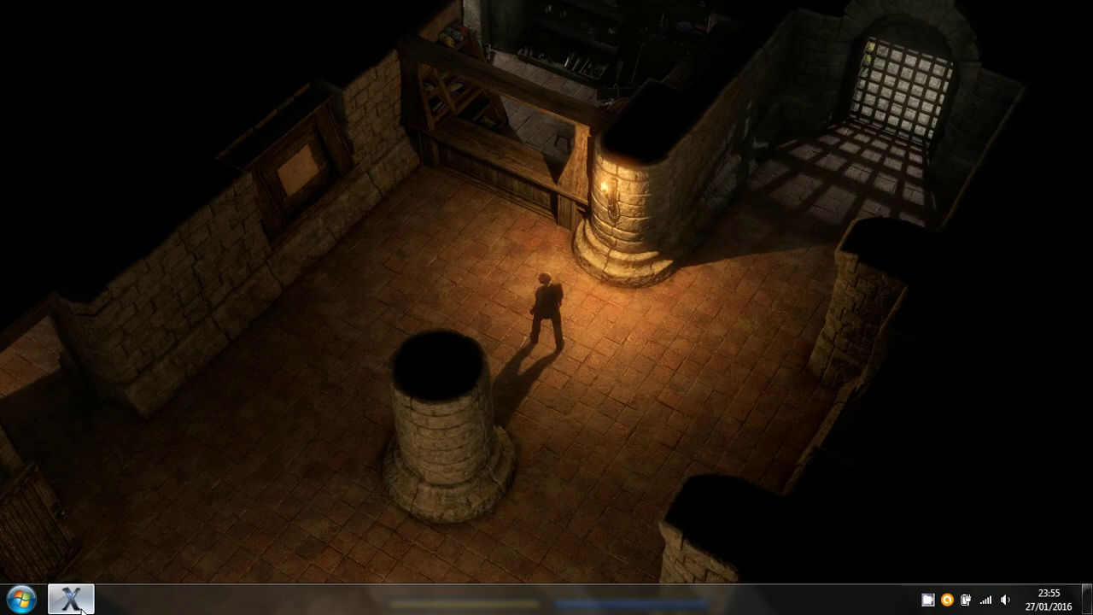
- Exit Exanima to the desktop, relaunch it and load the saved Arena game
key("Escape")
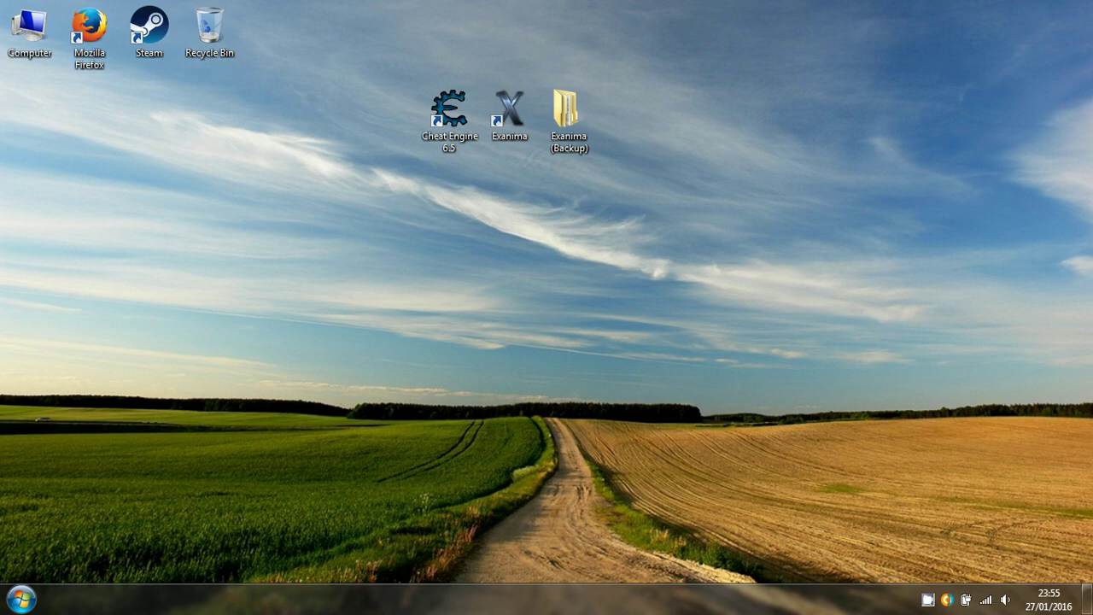
double_click(506, 124)
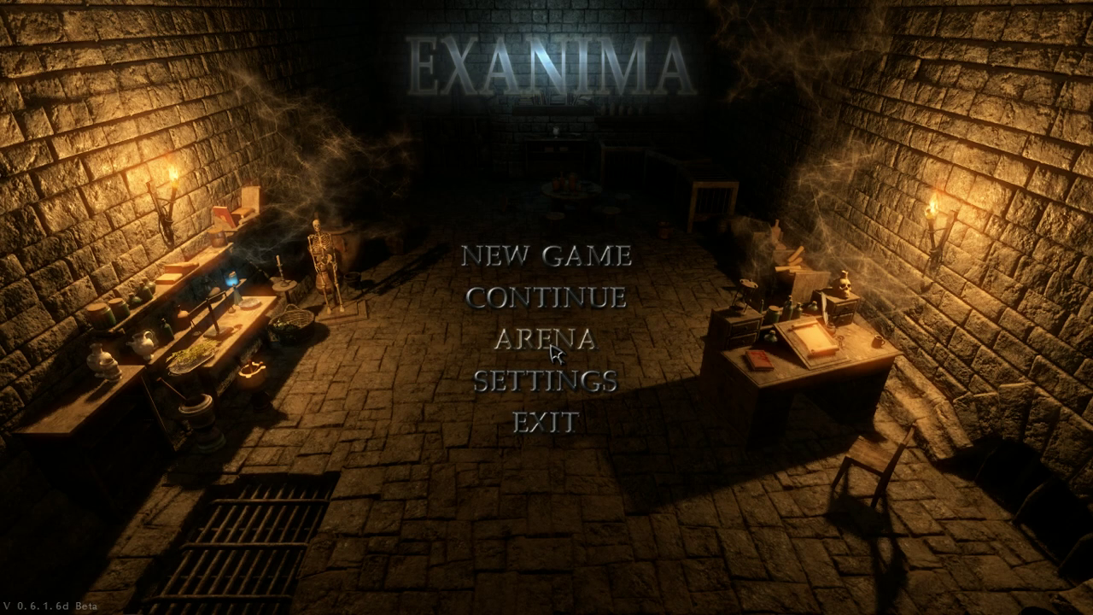
left_click(551, 333)
left_click(550, 330)
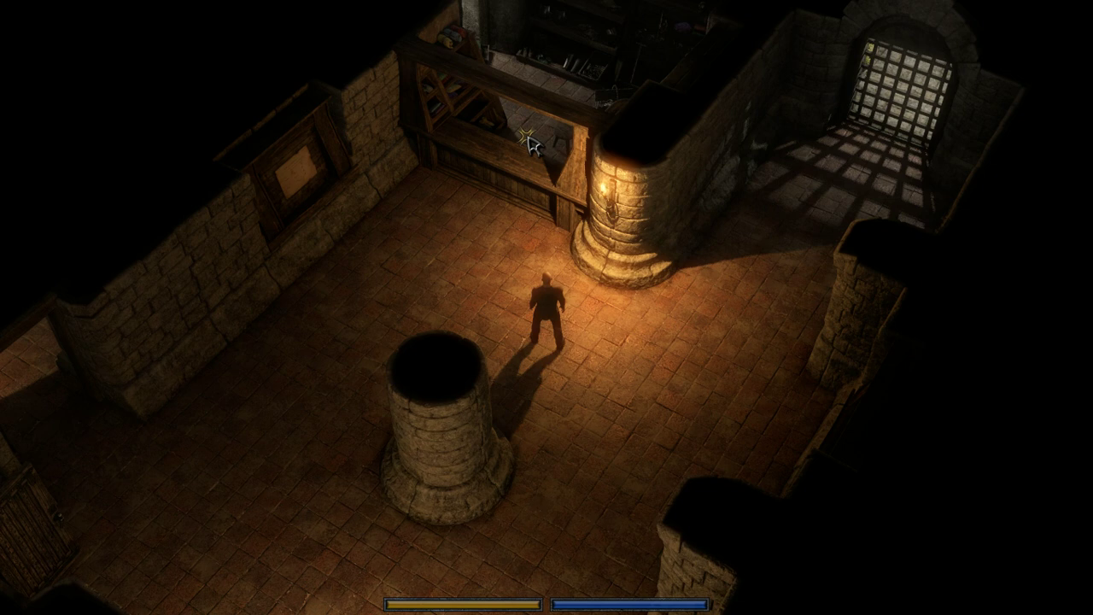
- Check the owned money in the merchant's trade window and cancel the trade
left_click(530, 145)
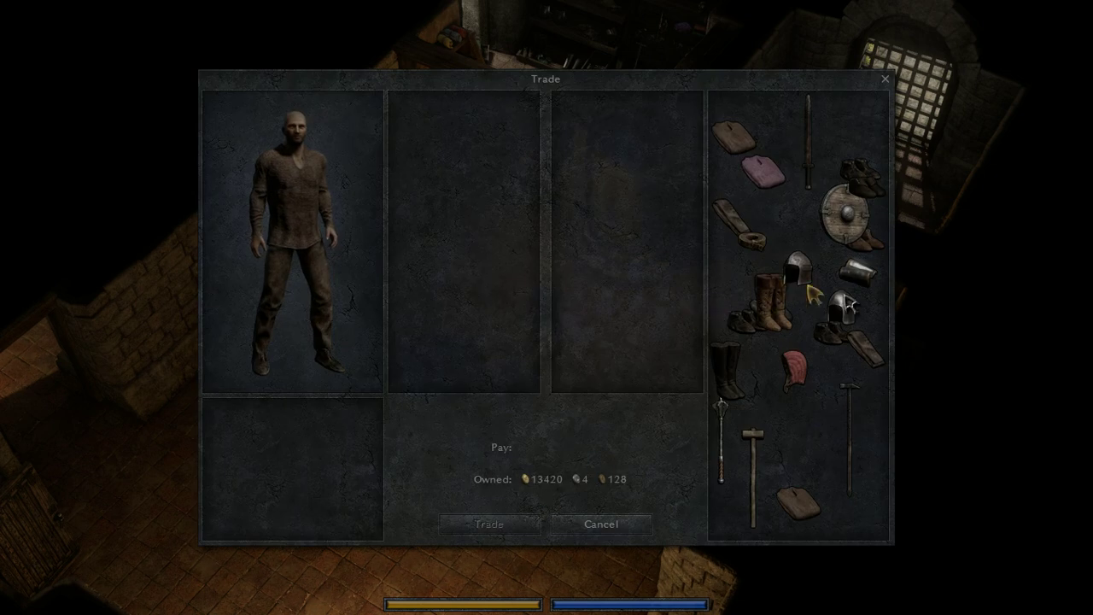
mouse_move(871, 281)
left_click(620, 524)
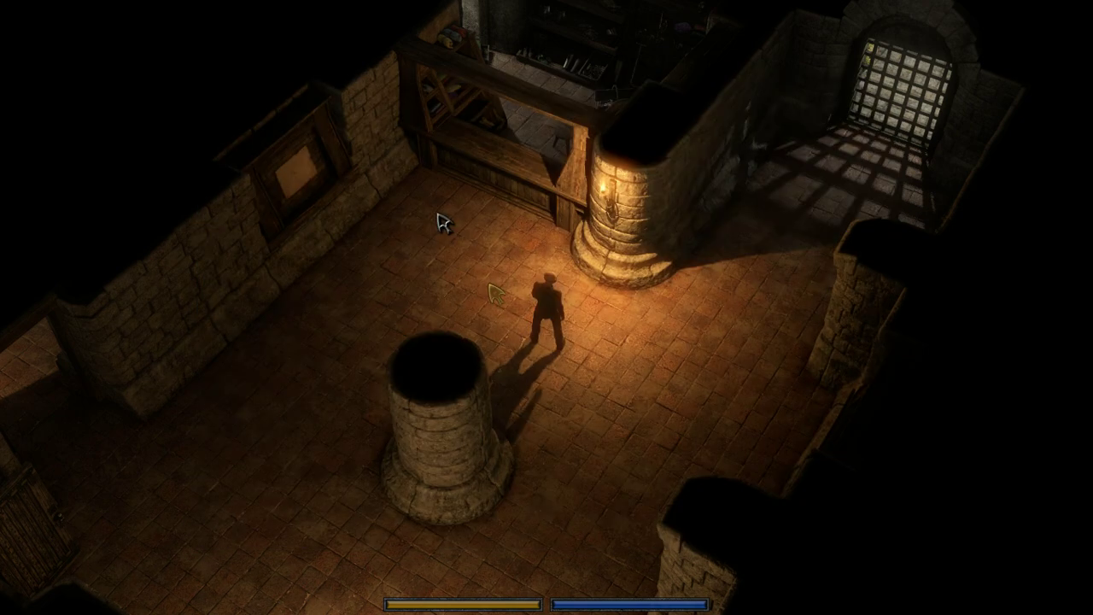
- View the Arena's roster and its current matches, close both windows and exit Exanima
left_click(304, 171)
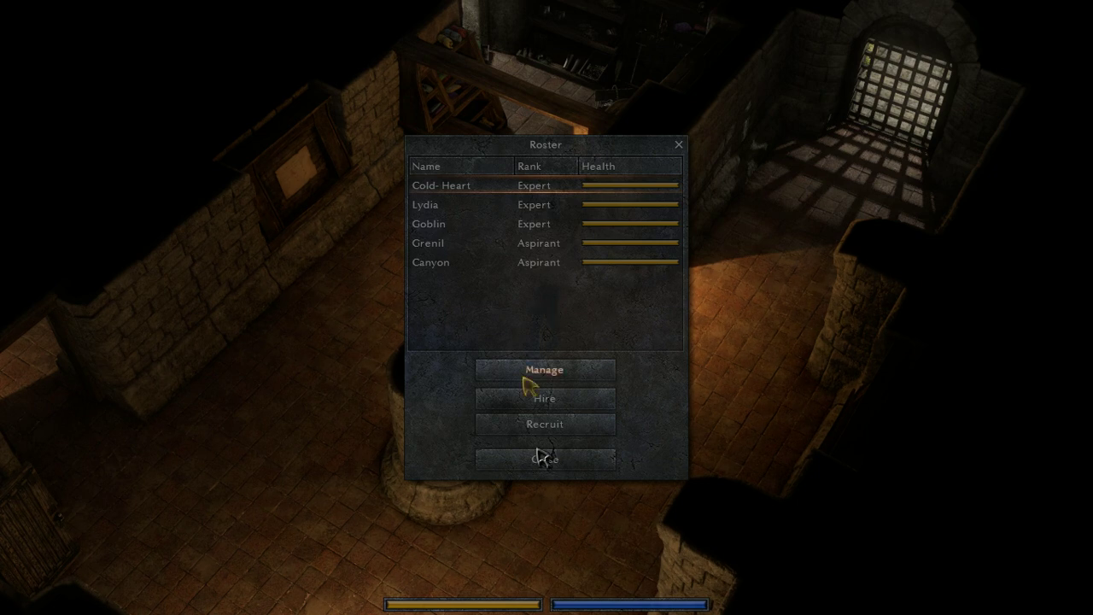
left_click(542, 467)
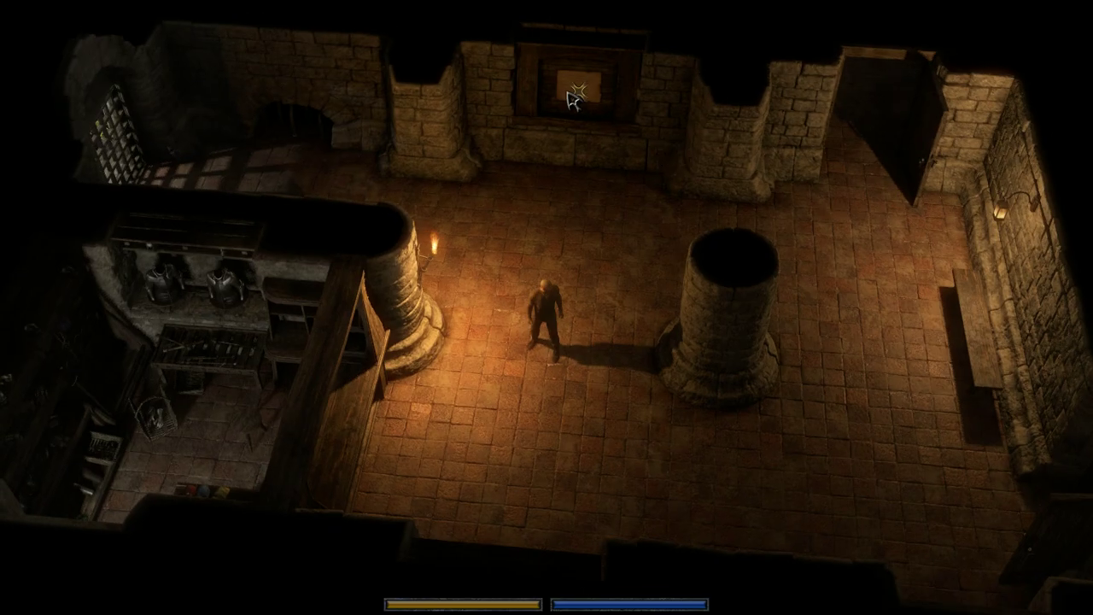
left_click(571, 93)
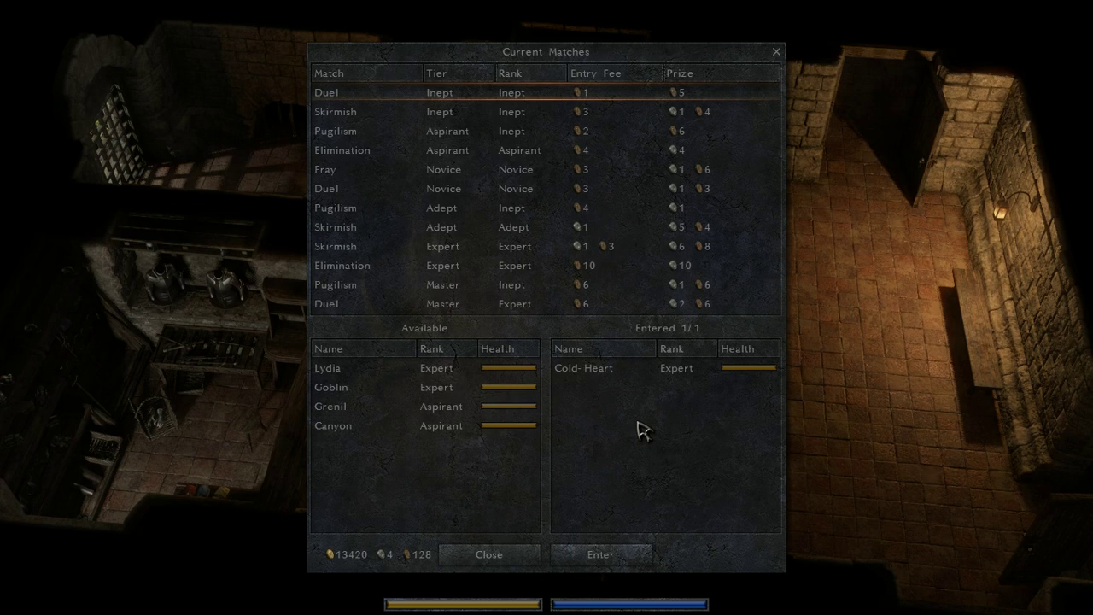
left_click(509, 555)
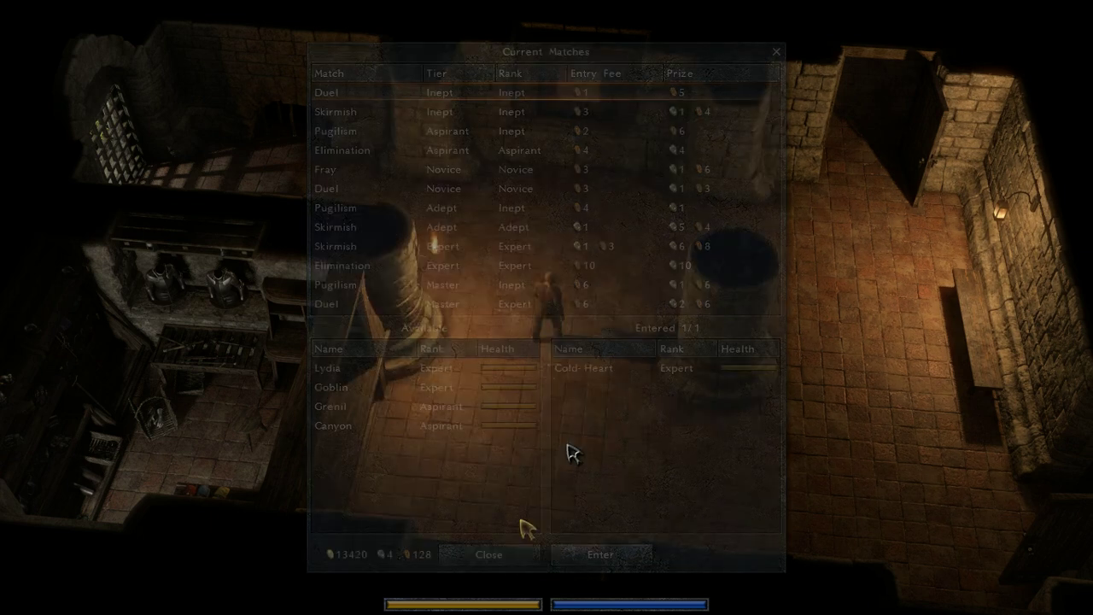
key("Escape")
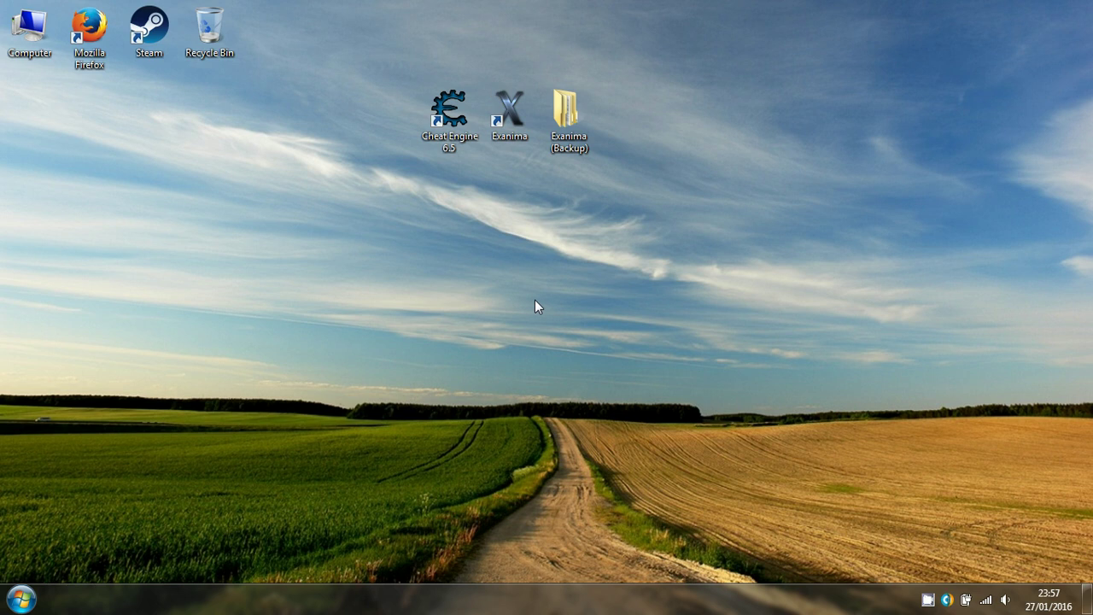
- Copy all five files from the Save Game Data folder inside the Exanima (Backup) folder
double_click(576, 140)
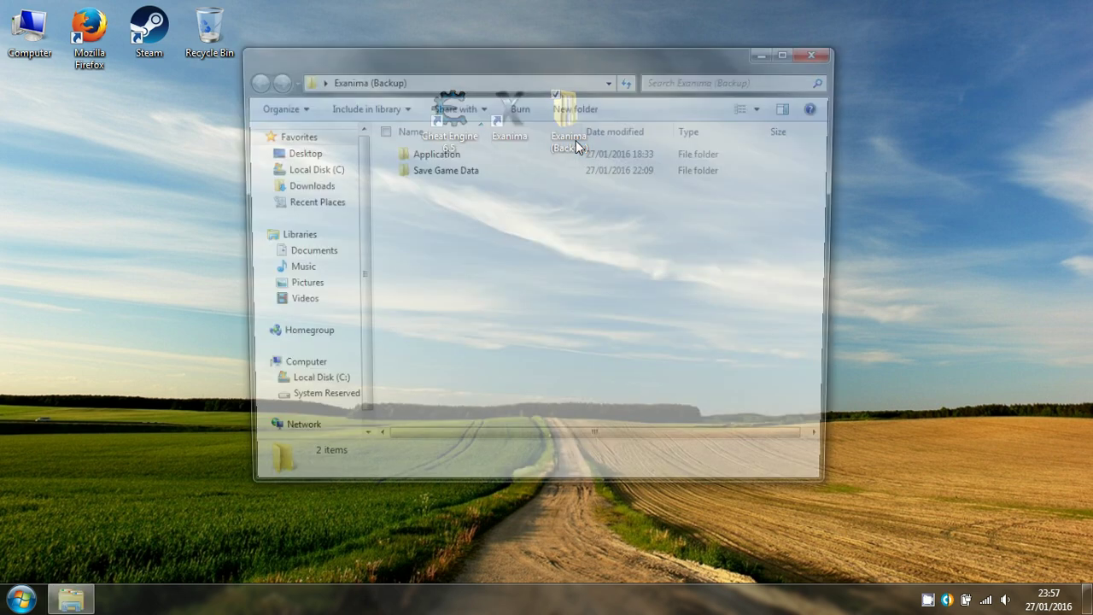
double_click(453, 175)
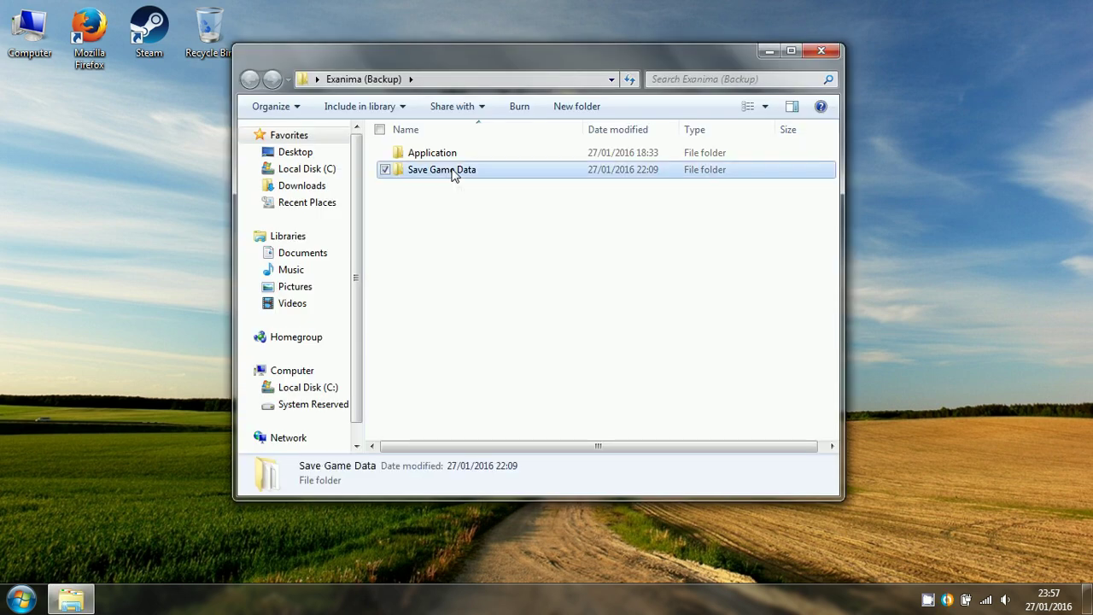
left_click_drag(462, 271, 456, 149)
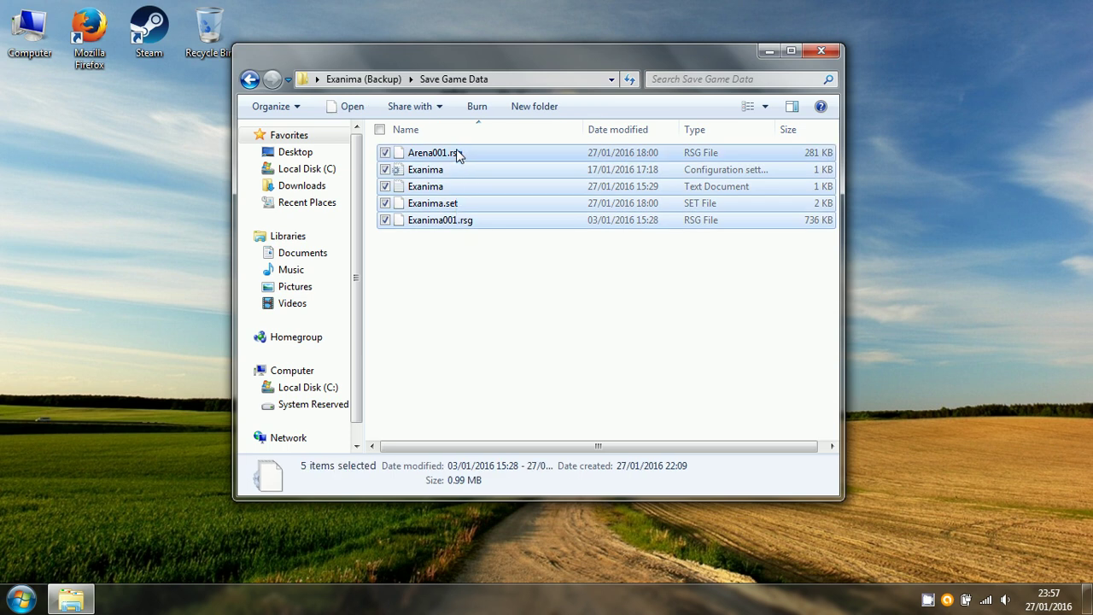
right_click(519, 154)
left_click(460, 257)
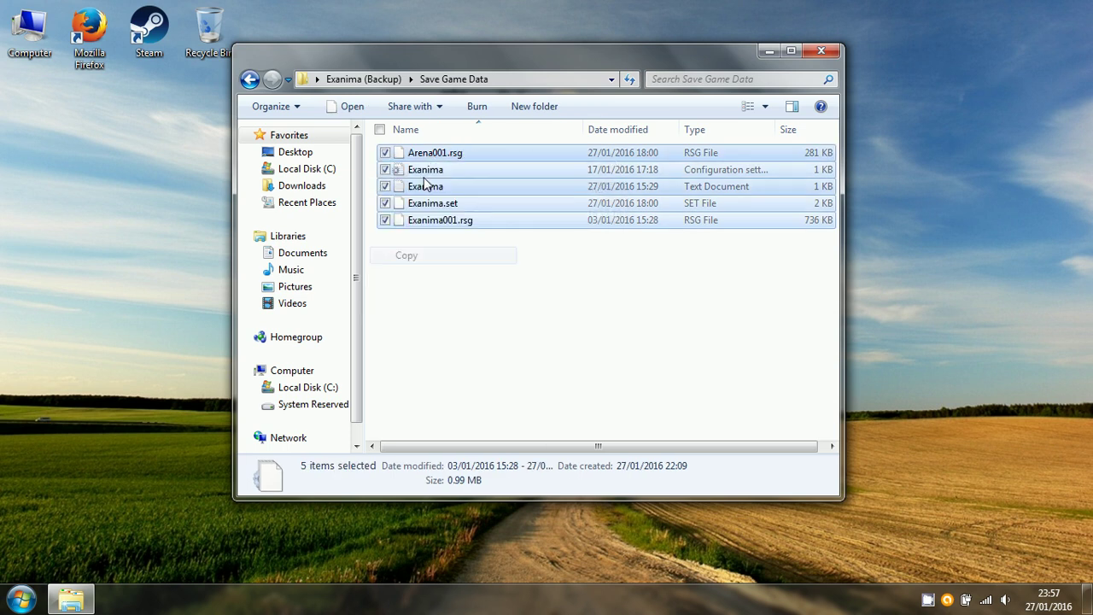
- Go to %appdata% in the same window and open its Exanima folder
left_click(528, 79)
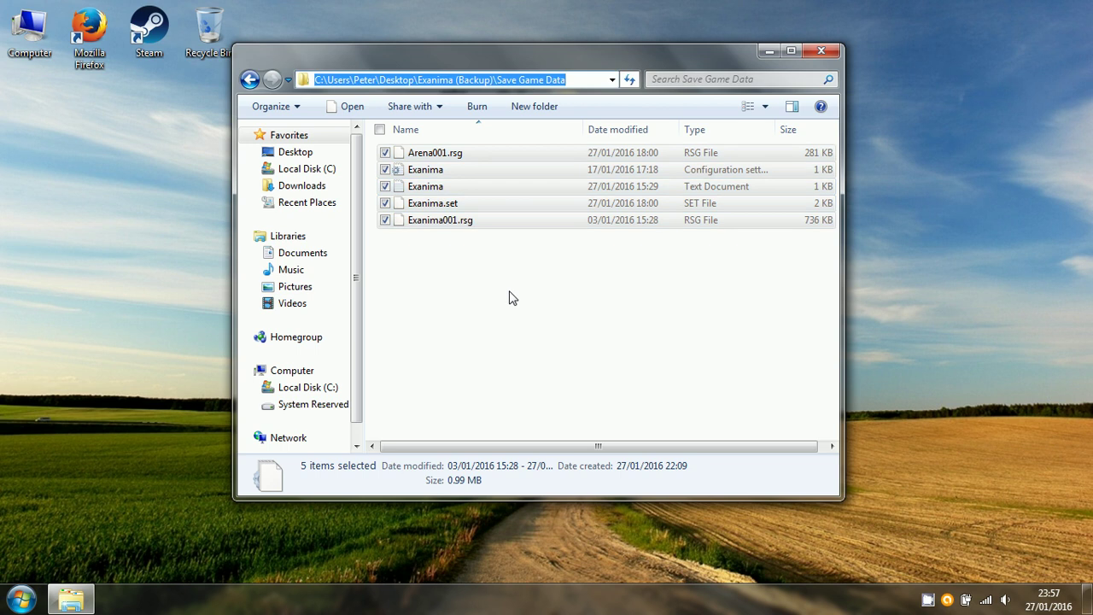
type("%appdata%")
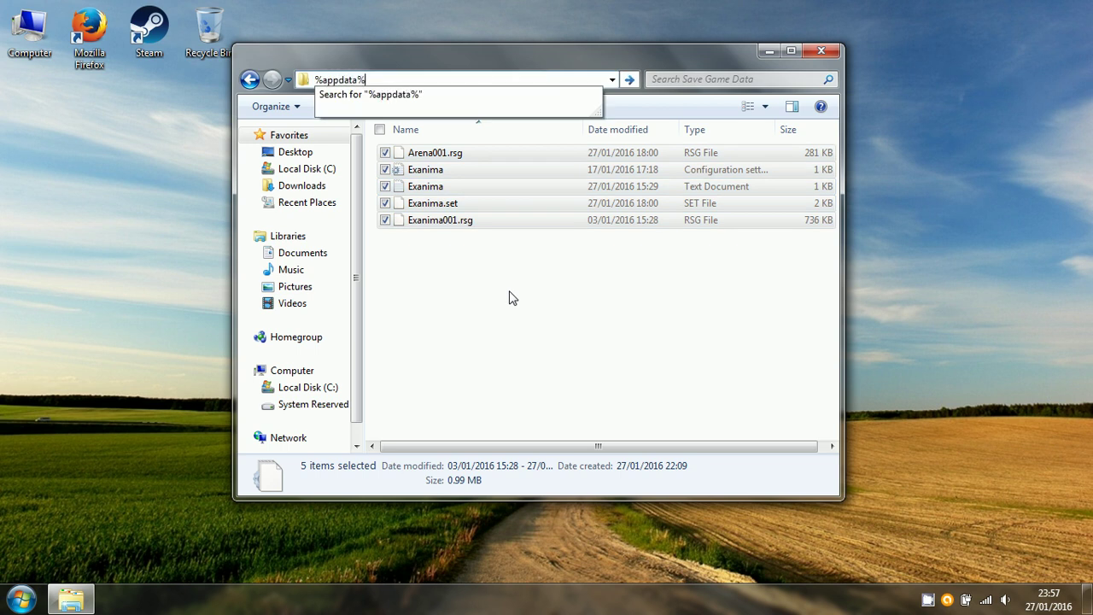
key("Return")
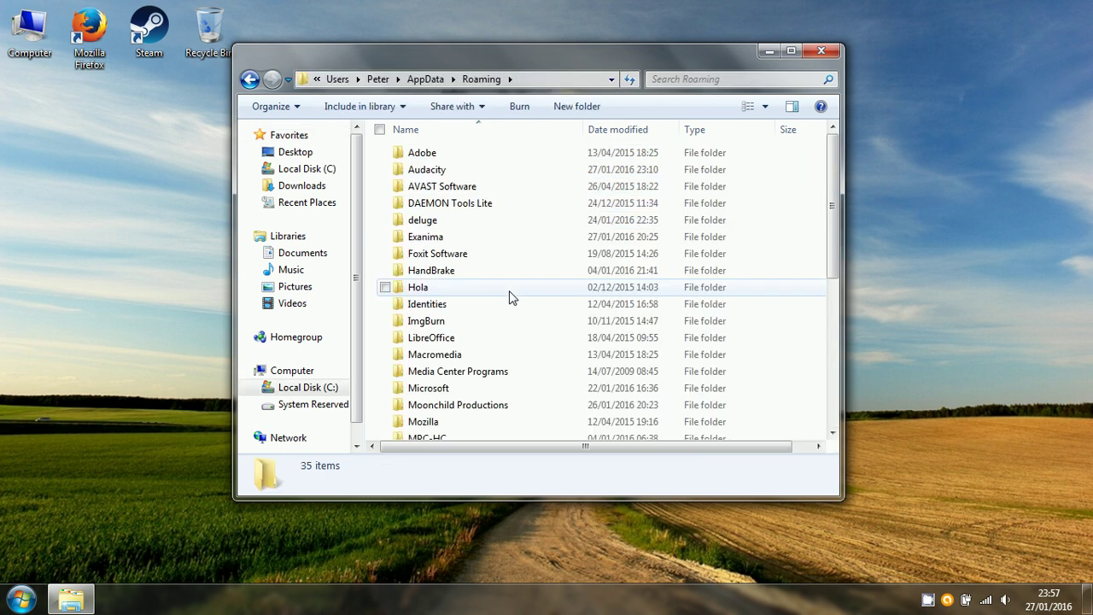
double_click(484, 238)
- Paste the backup files into the Exanima folder, replacing all existing ones, and close the folder window
right_click(508, 364)
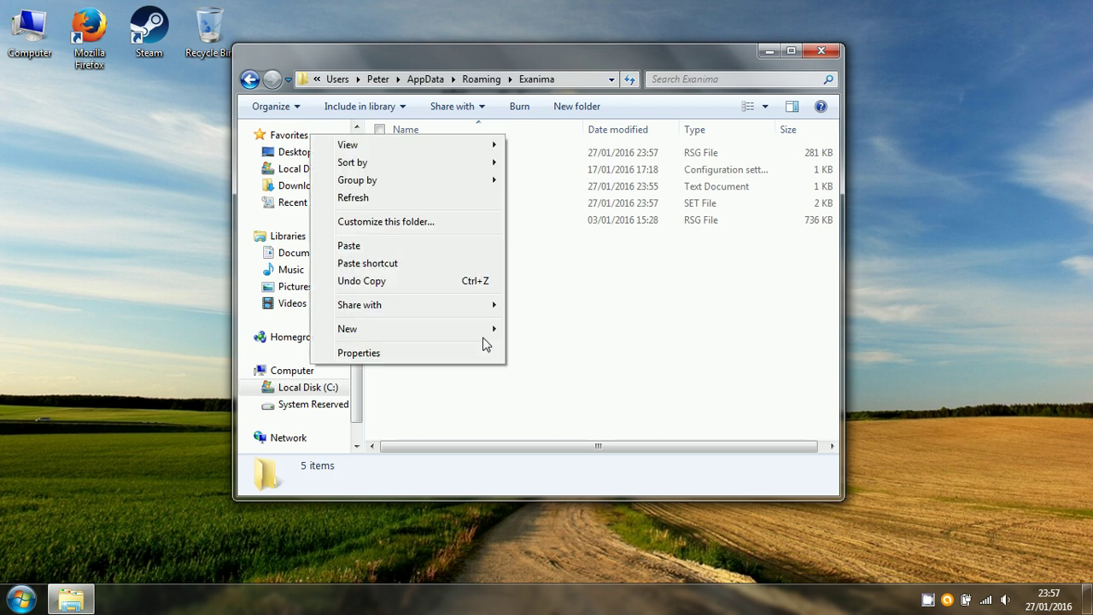
left_click(441, 247)
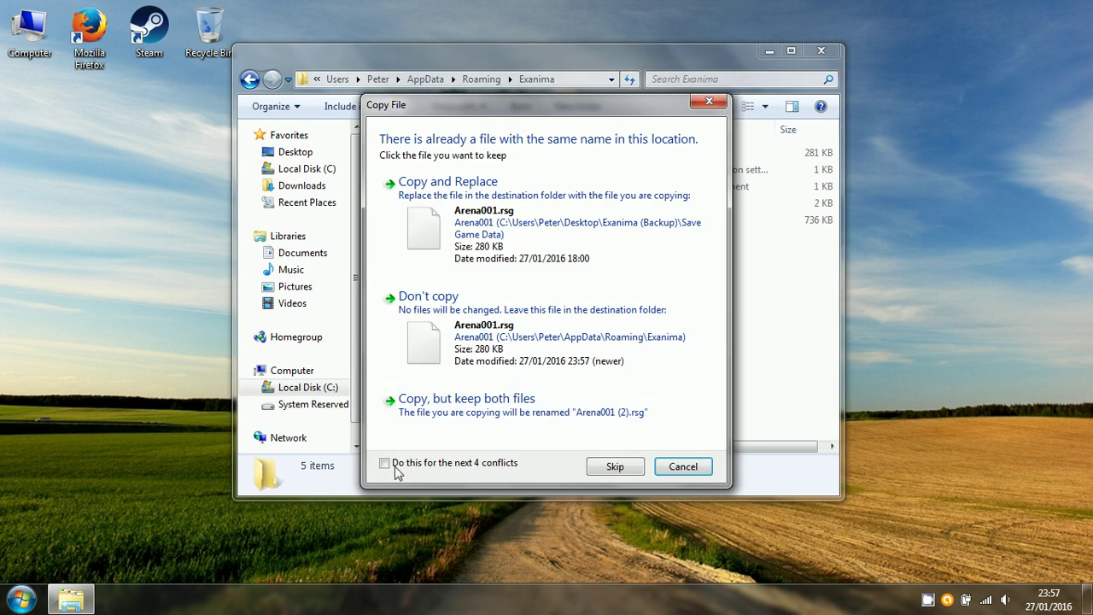
left_click(395, 466)
left_click(478, 197)
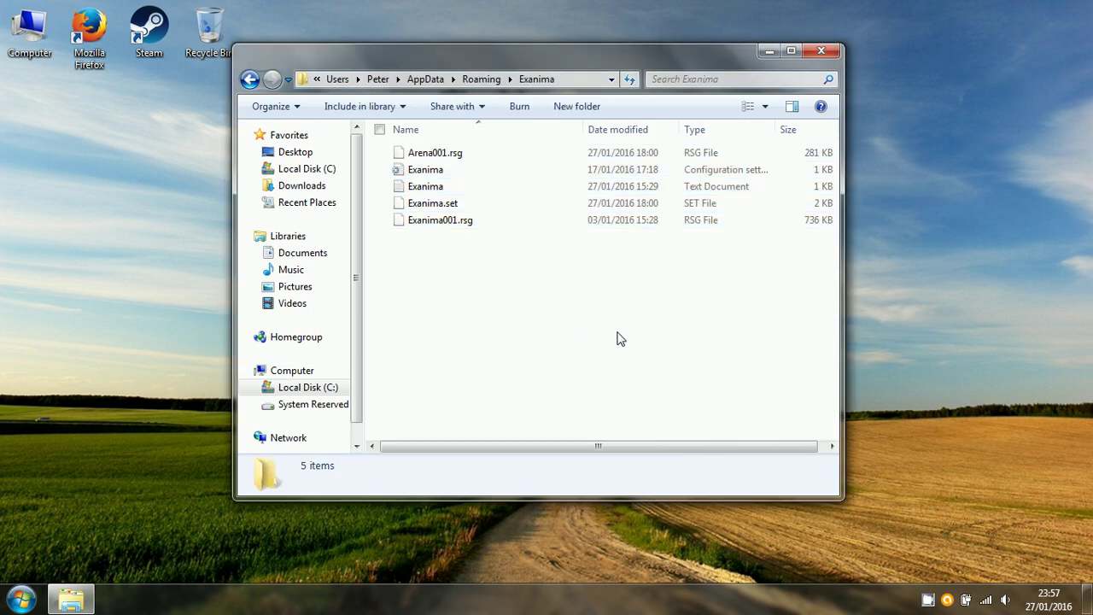
left_click(819, 51)
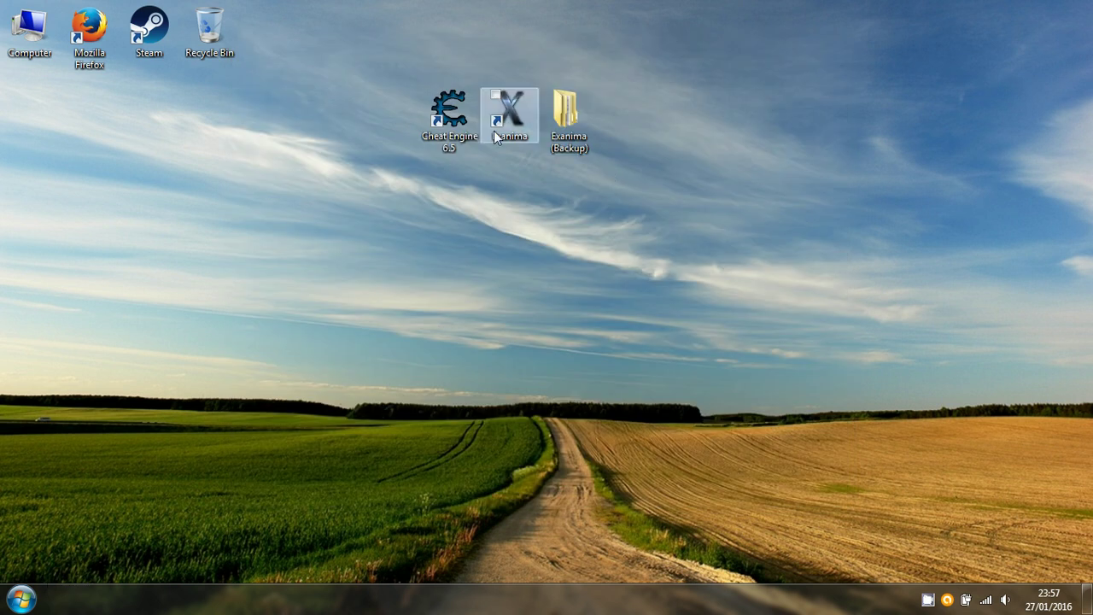
- Launch Exanima from the desktop and continue the Arena game with the existing character
left_click(506, 126)
double_click(506, 126)
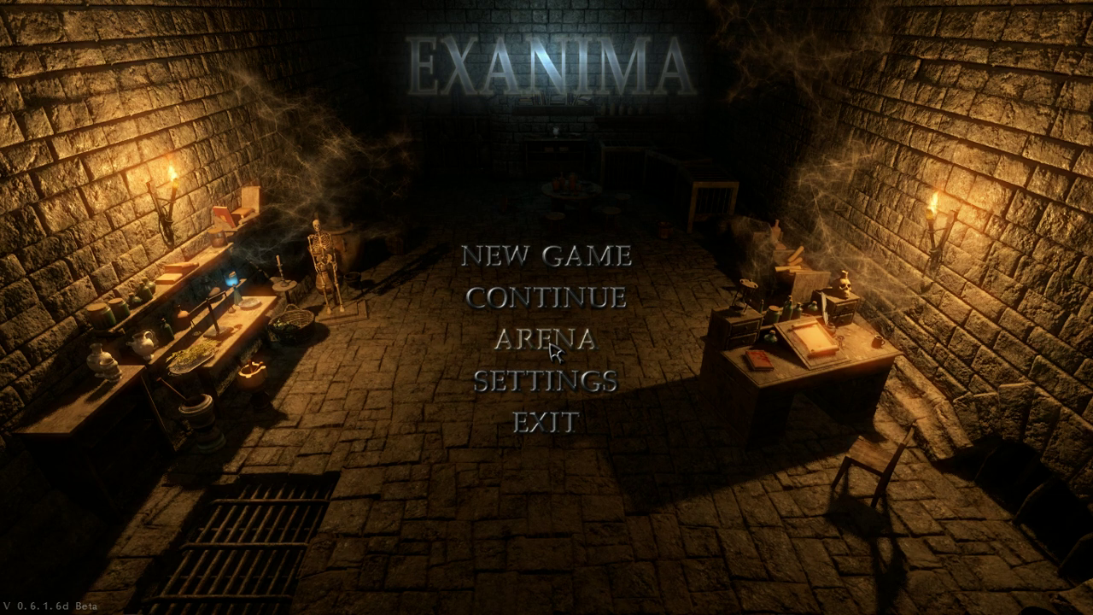
left_click(549, 343)
left_click(546, 334)
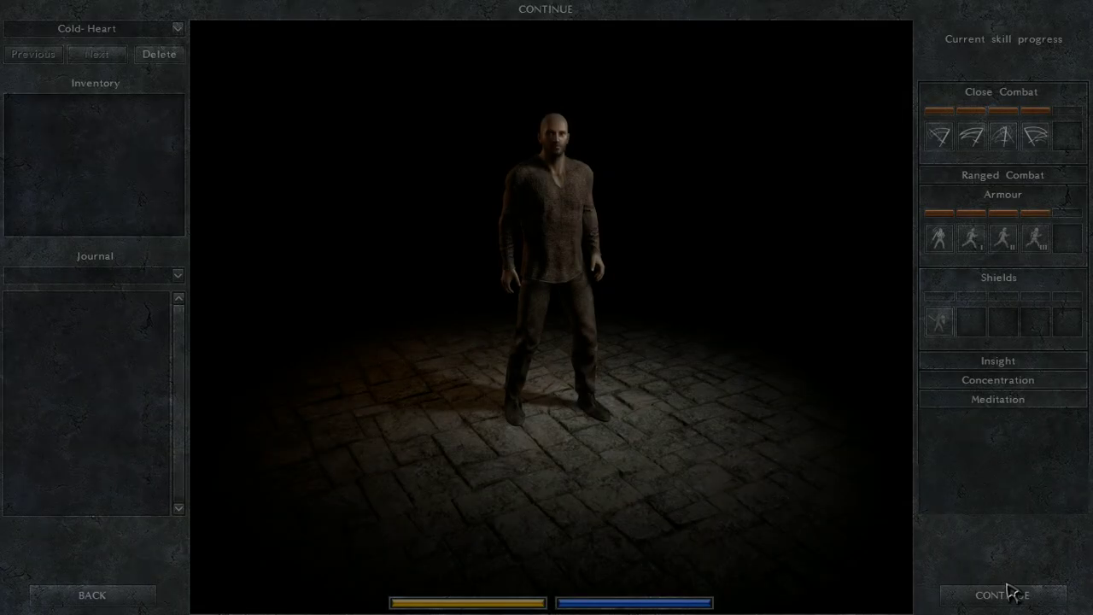
left_click(1009, 595)
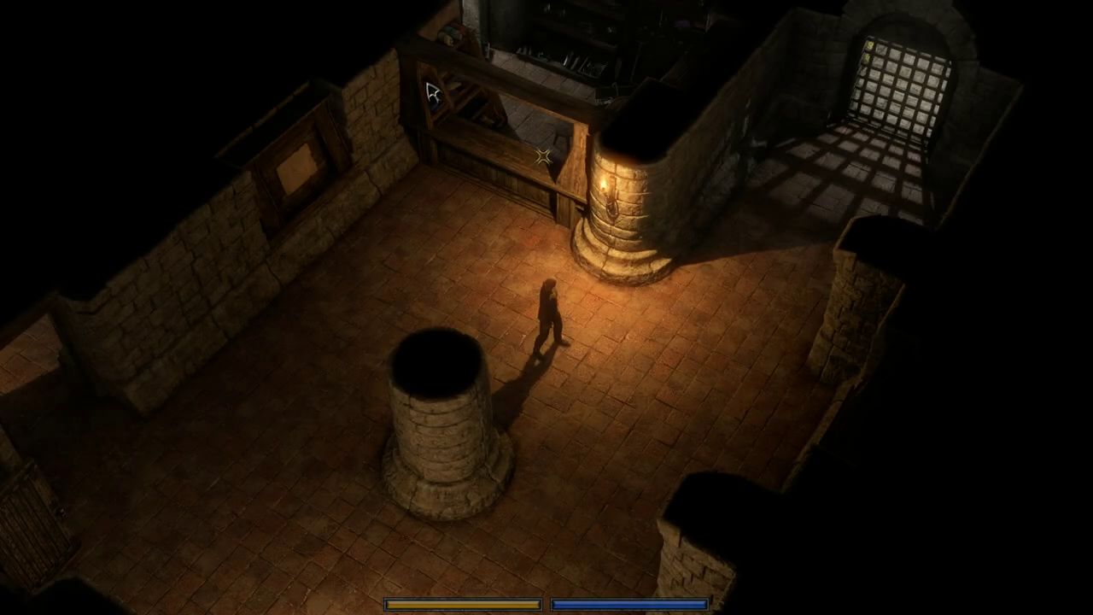
- Check the restored money in the merchant's trade window, cancel the trade and exit Exanima to the desktop
left_click(512, 124)
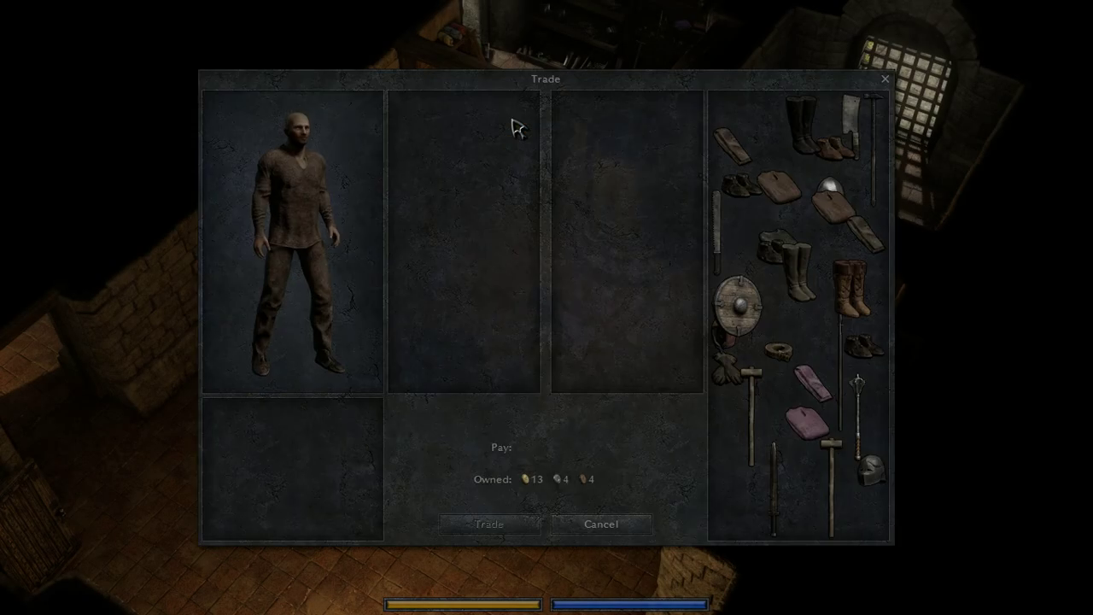
left_click(600, 523)
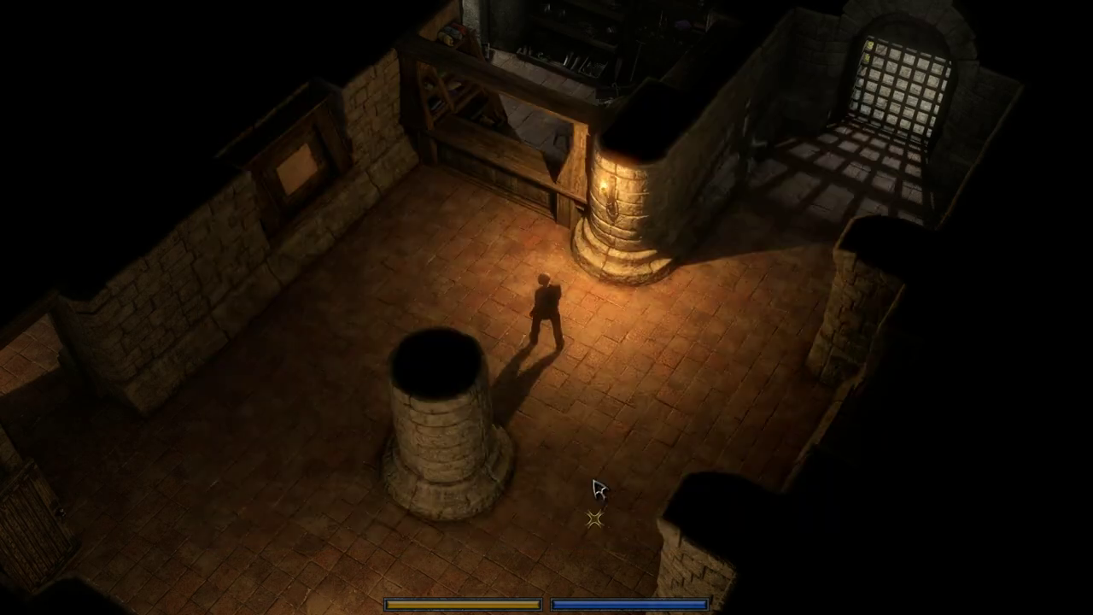
key("Escape")
left_click(546, 340)
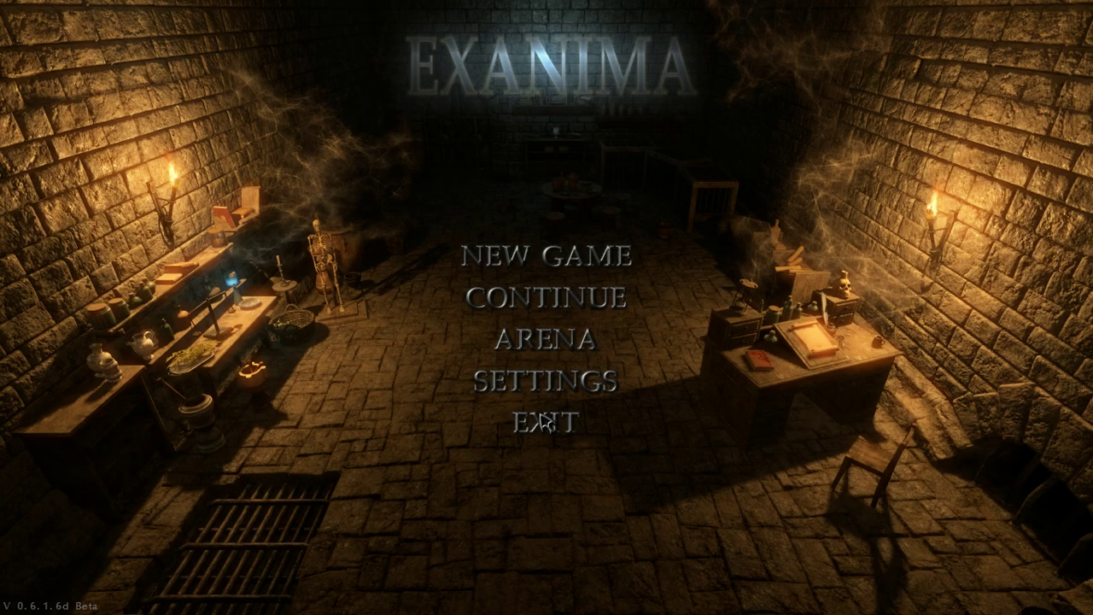
left_click(542, 419)
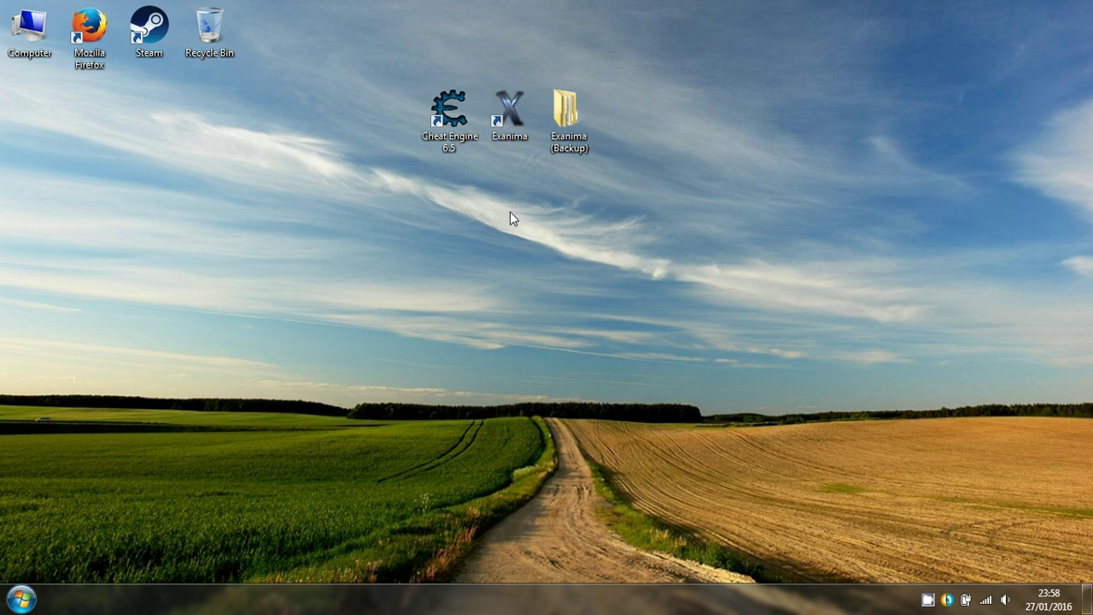